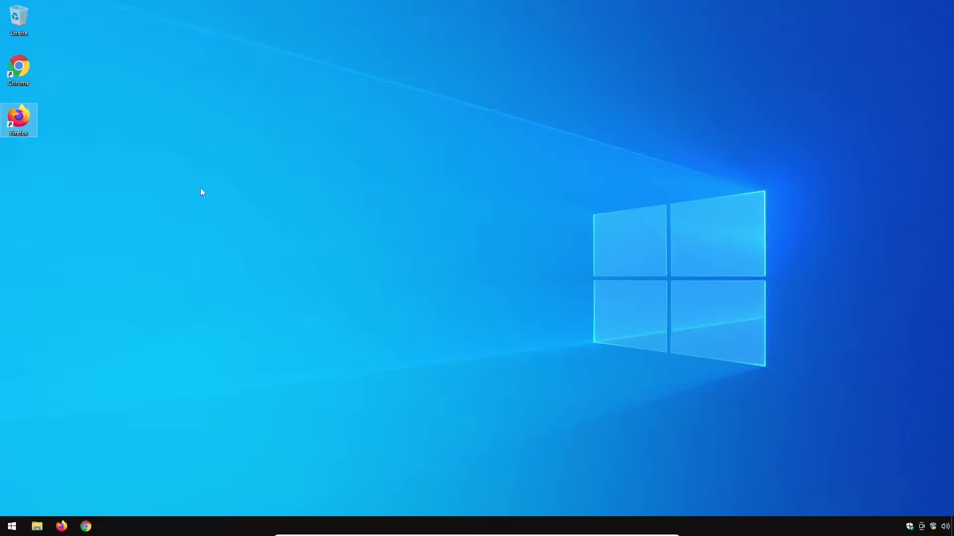
# - Open Firefox, search the web for "audacity" and open the official Audacity download page
pyautogui.doubleClick(22, 123)
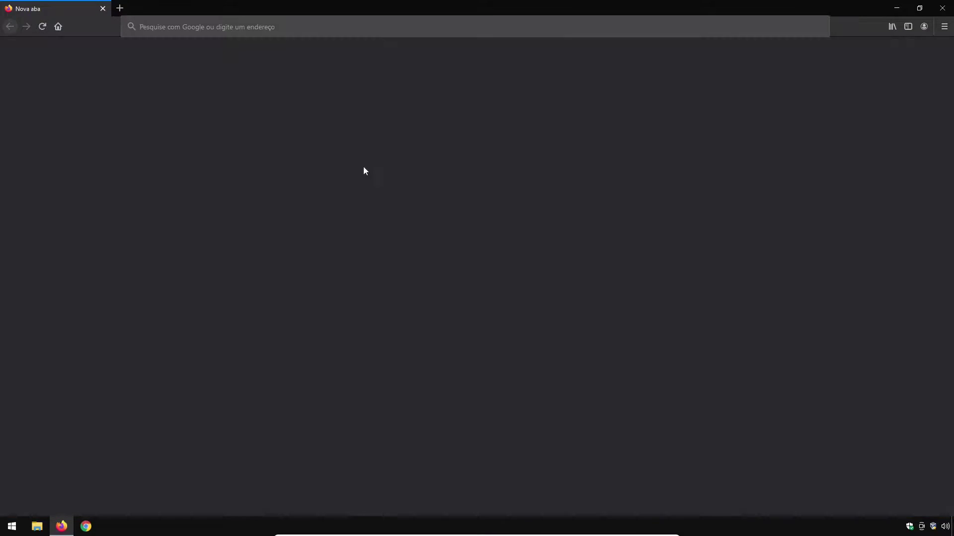
pyautogui.click(398, 175)
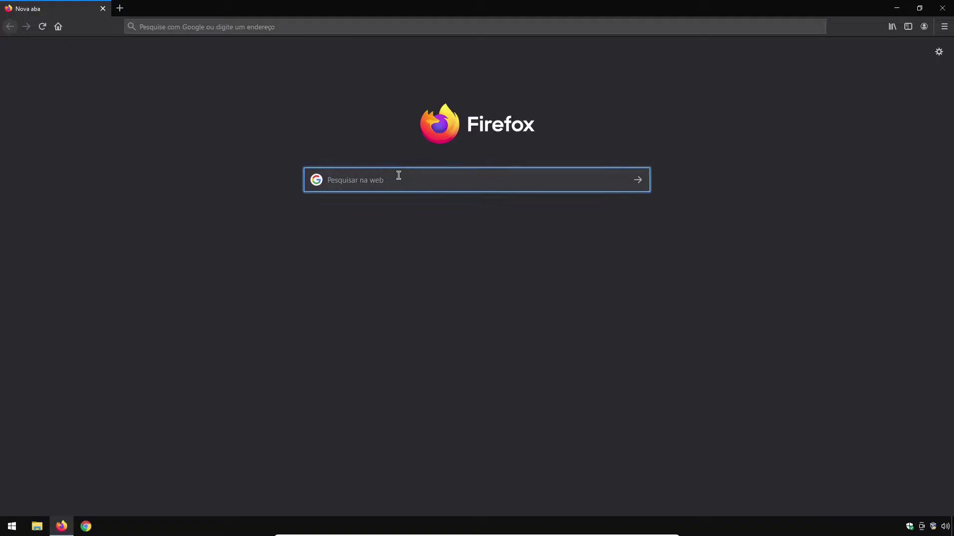
pyautogui.write('audacity')
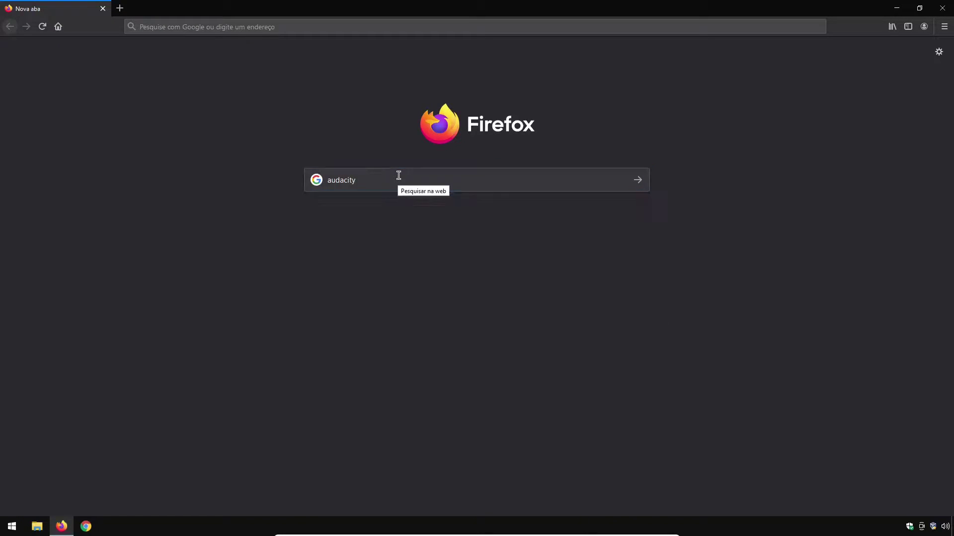
pyautogui.press('Return')
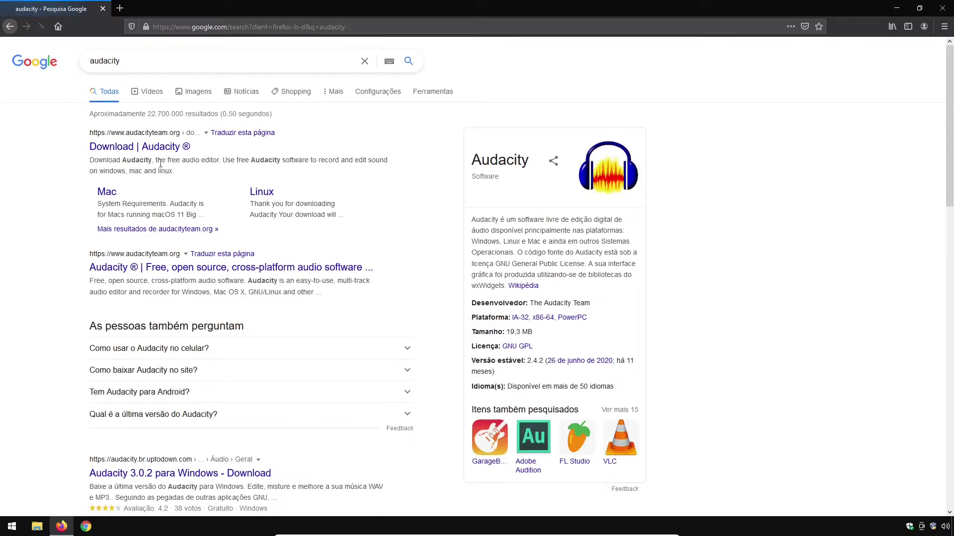
pyautogui.click(128, 147)
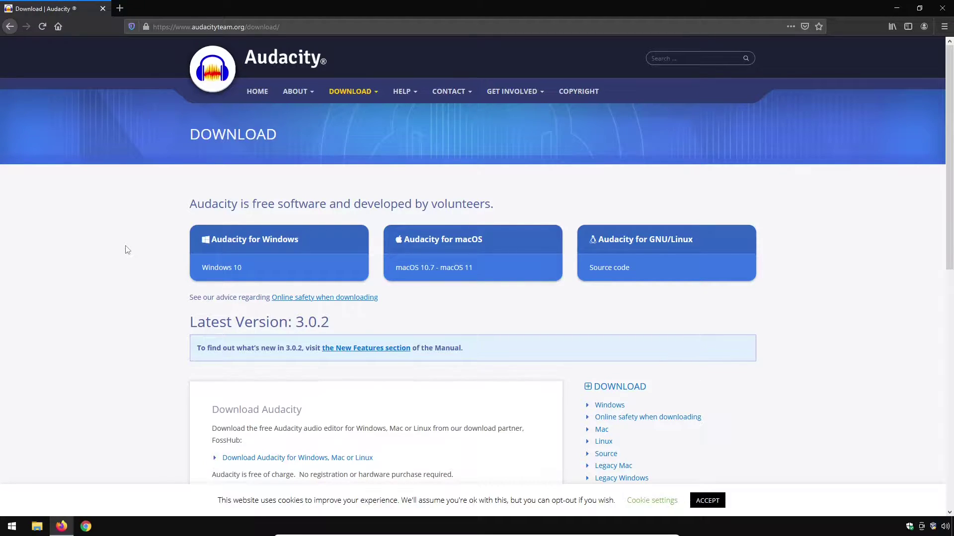
# - Download Audacity for Windows and save the installer audacity-win-3.0.2.exe
pyautogui.click(261, 242)
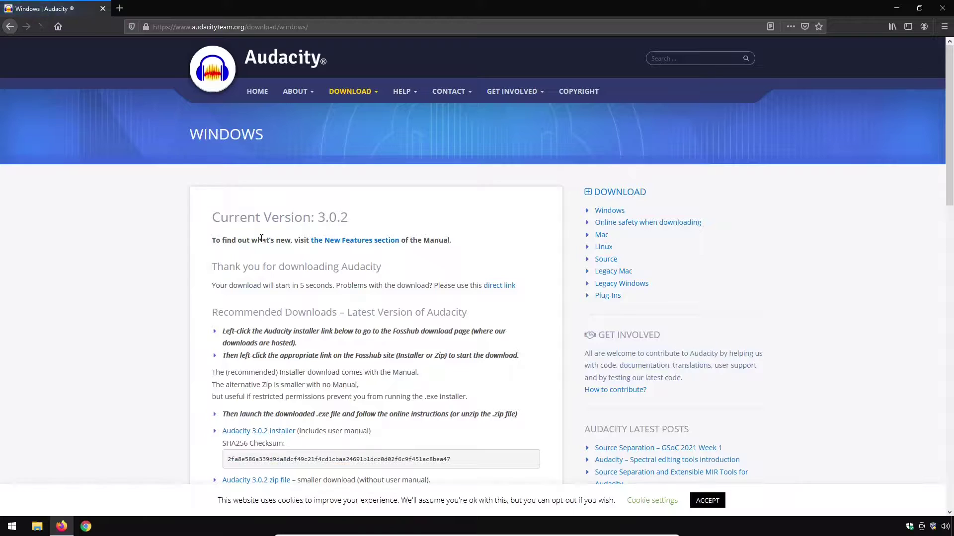
pyautogui.moveTo(268, 286); pyautogui.dragTo(341, 288)
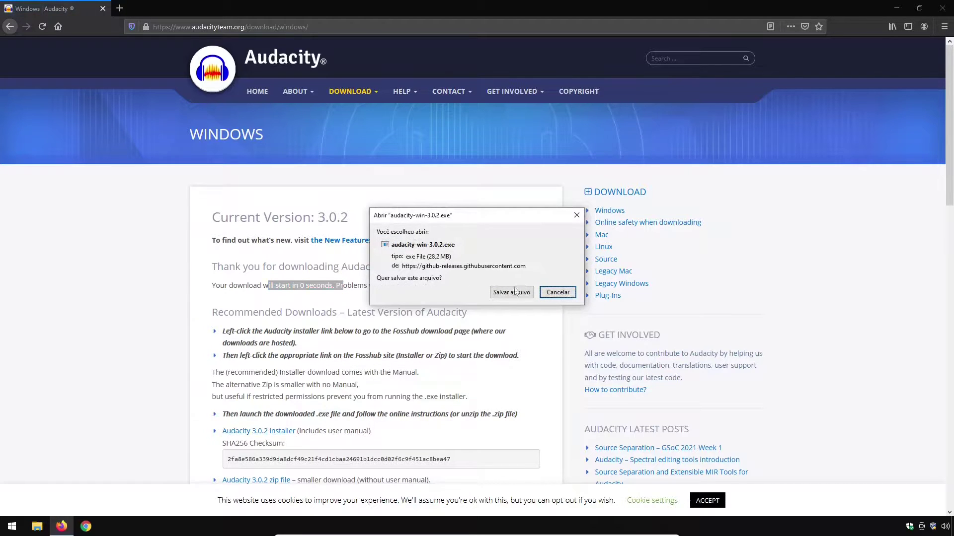
pyautogui.click(512, 293)
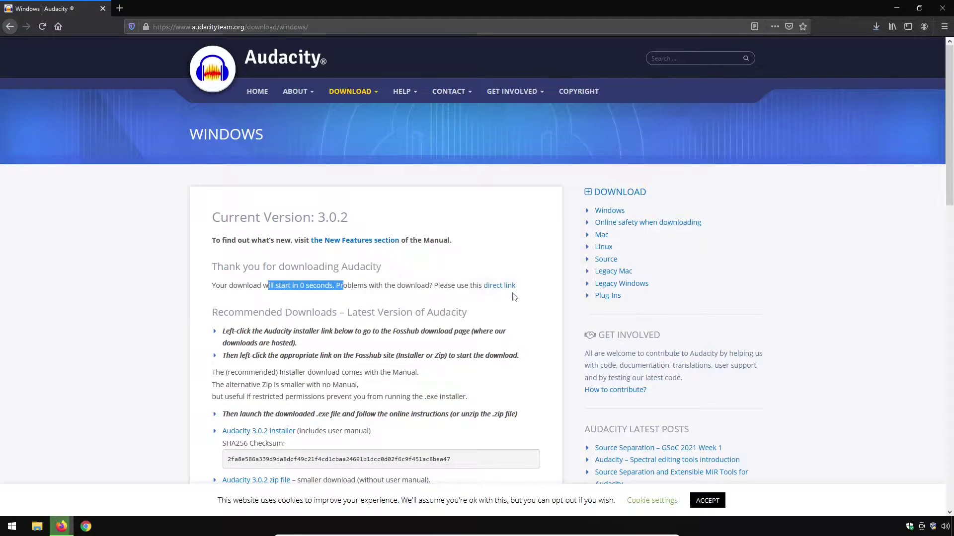
# - Run the downloaded audacity-win-3.0.2.exe and accept Português (Brasil) as the setup language
pyautogui.click(875, 30)
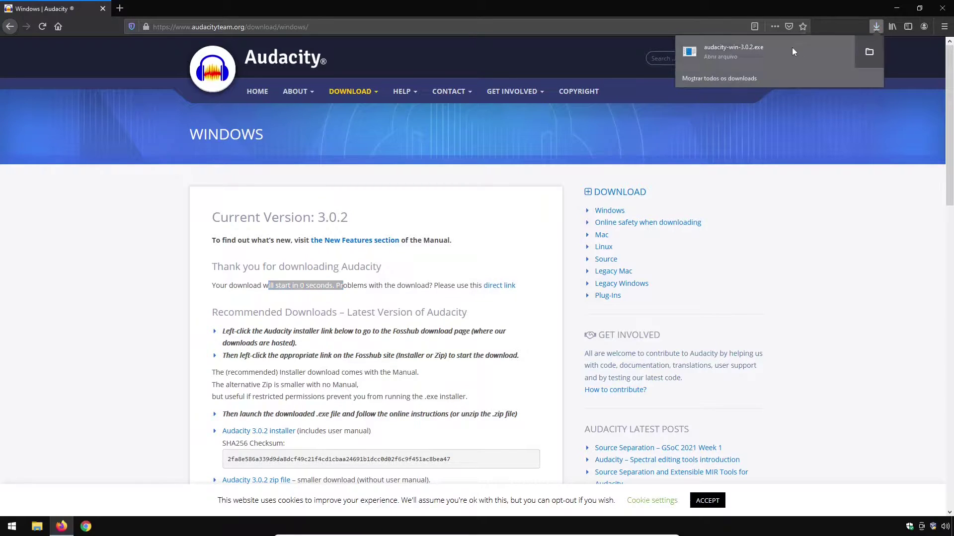
pyautogui.click(732, 46)
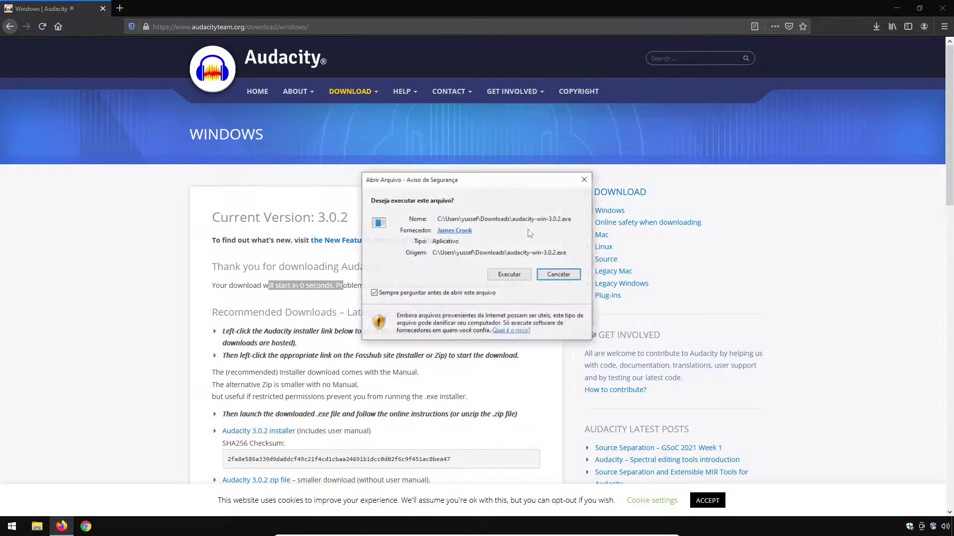
pyautogui.click(509, 276)
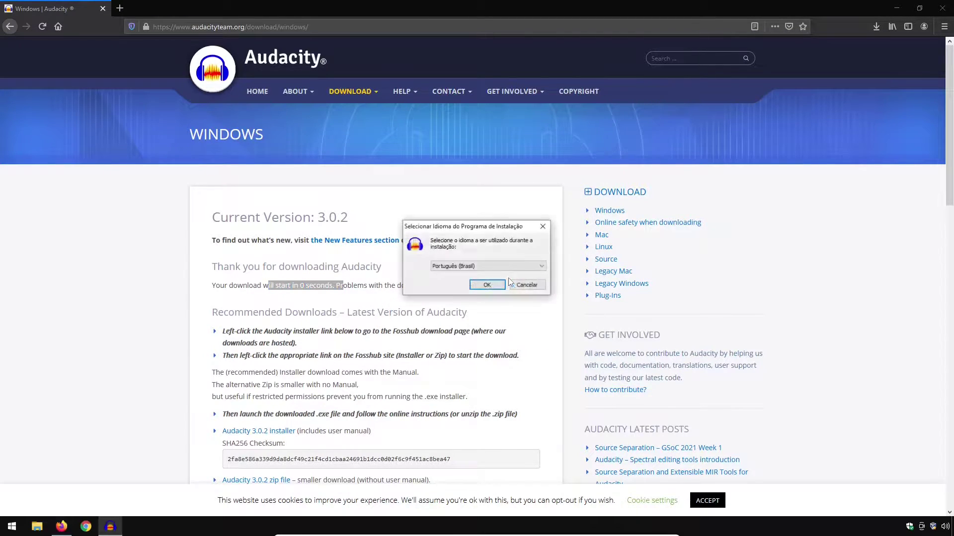
pyautogui.click(489, 286)
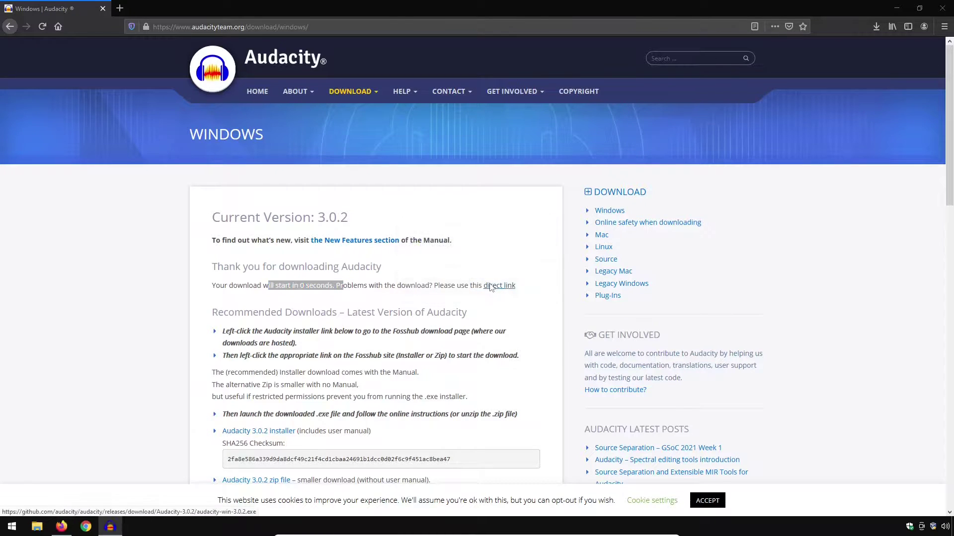
# - Install Audacity with the default options, keeping the desktop icon, and finish the setup by launching the program
pyautogui.click(539, 343)
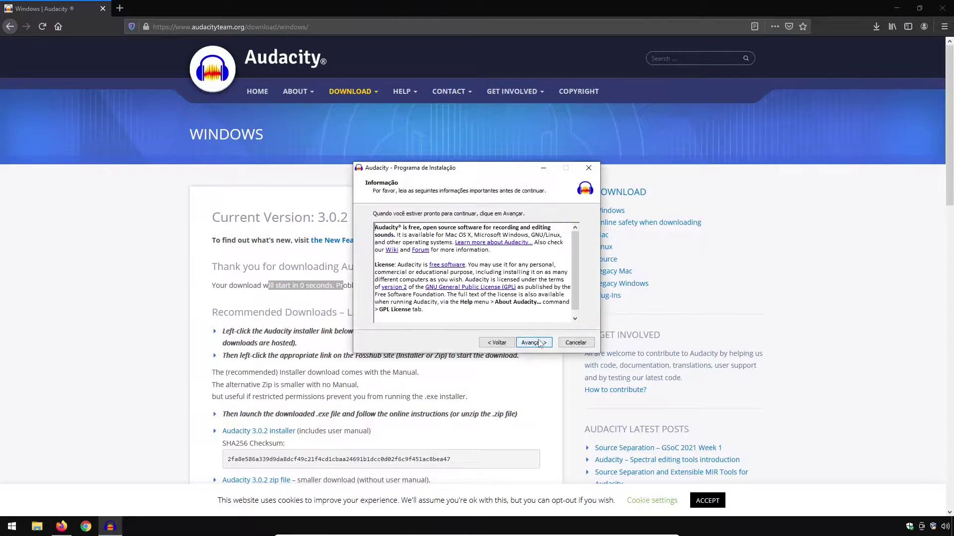
pyautogui.click(540, 344)
pyautogui.click(539, 343)
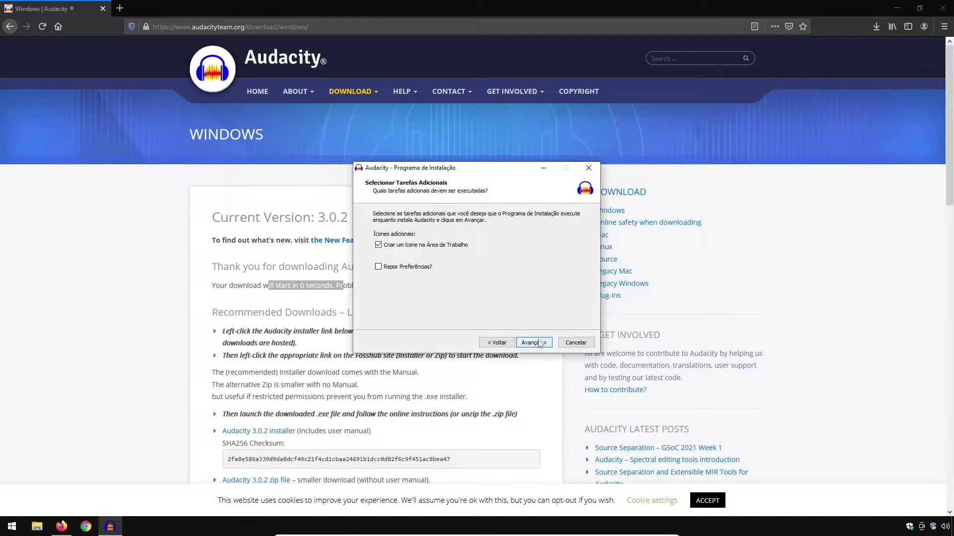
pyautogui.click(540, 343)
pyautogui.click(533, 342)
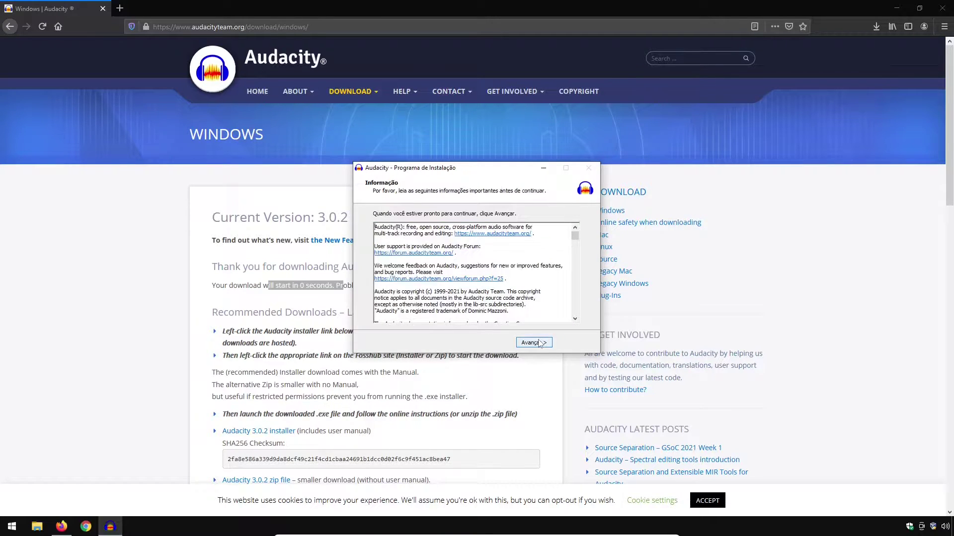
pyautogui.click(533, 342)
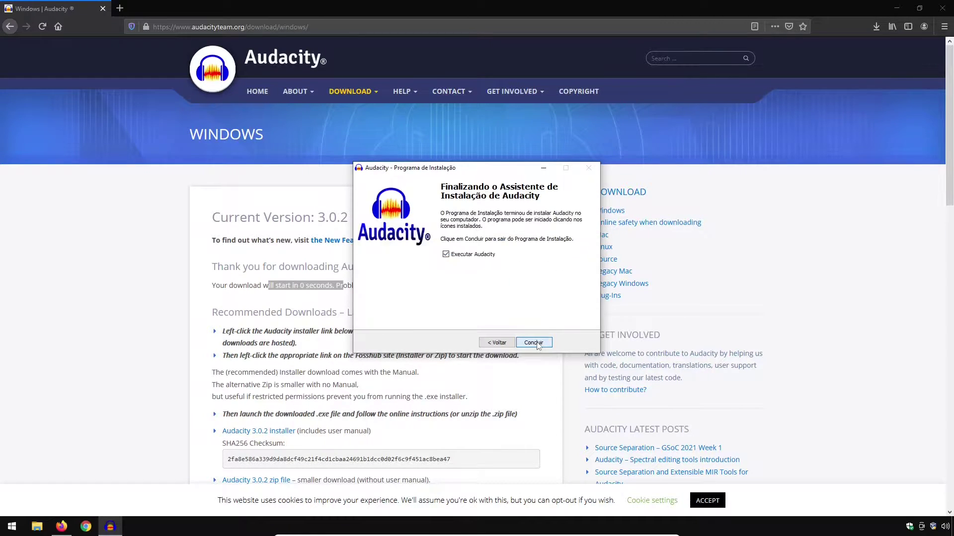
pyautogui.click(533, 343)
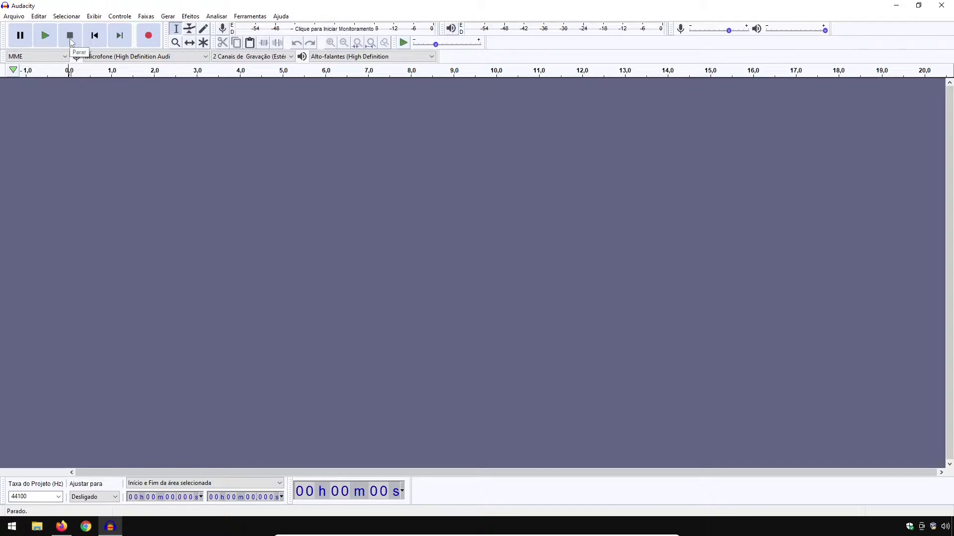
# - Record a microphone clip about 5.8 seconds long on a new stereo track and play it back
pyautogui.click(153, 44)
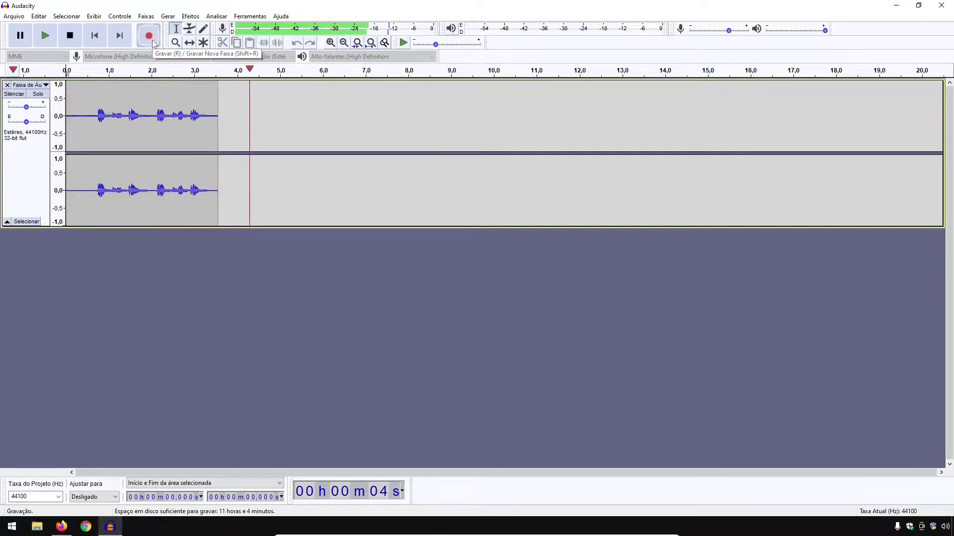
pyautogui.click(70, 34)
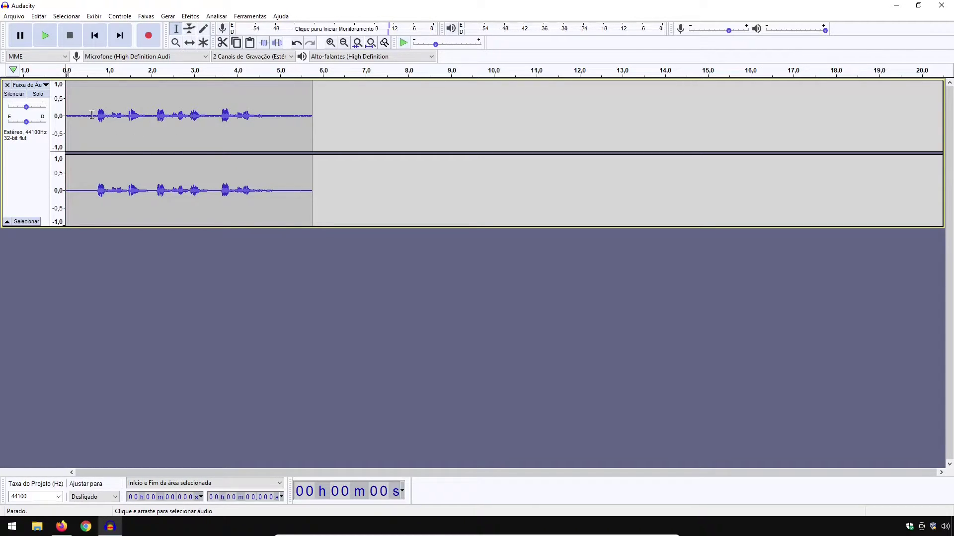
pyautogui.click(46, 36)
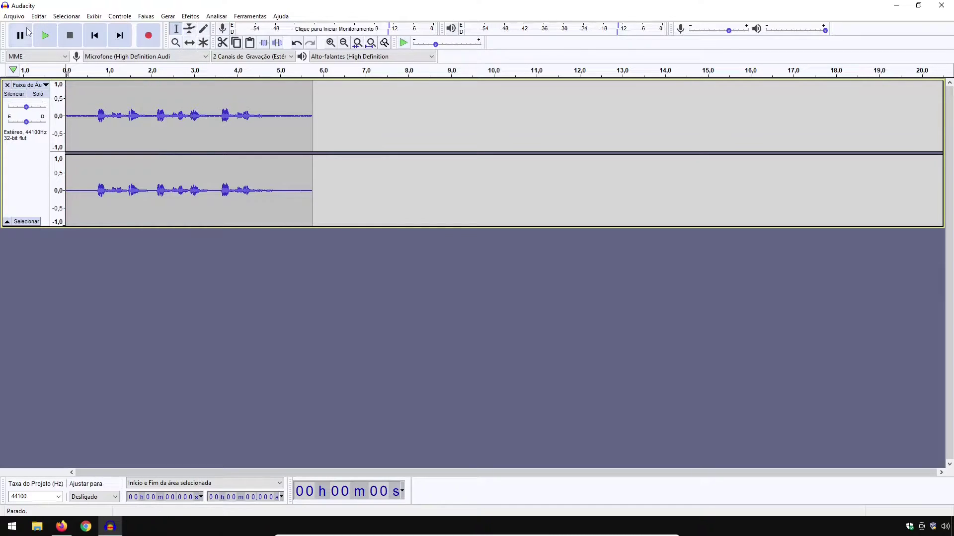
pyautogui.click(16, 18)
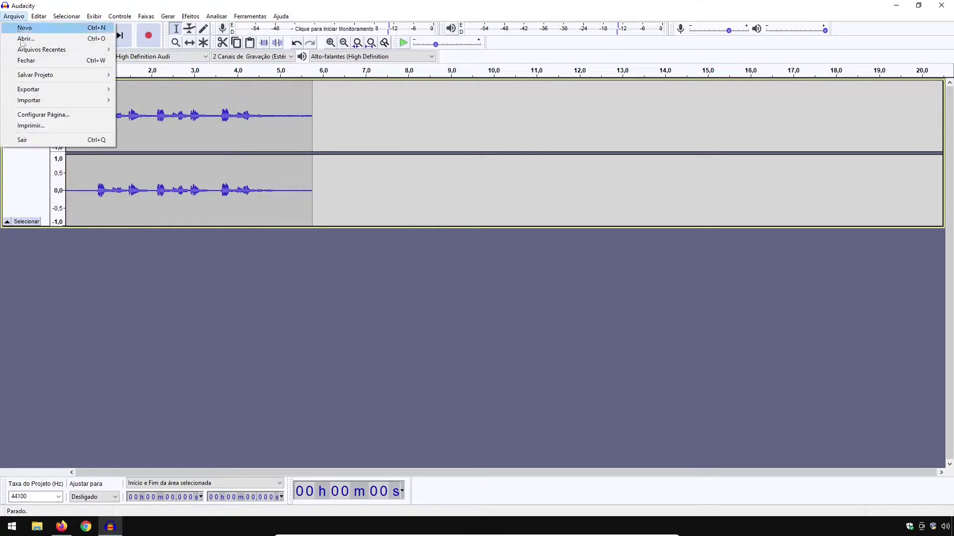
pyautogui.moveTo(60, 90)
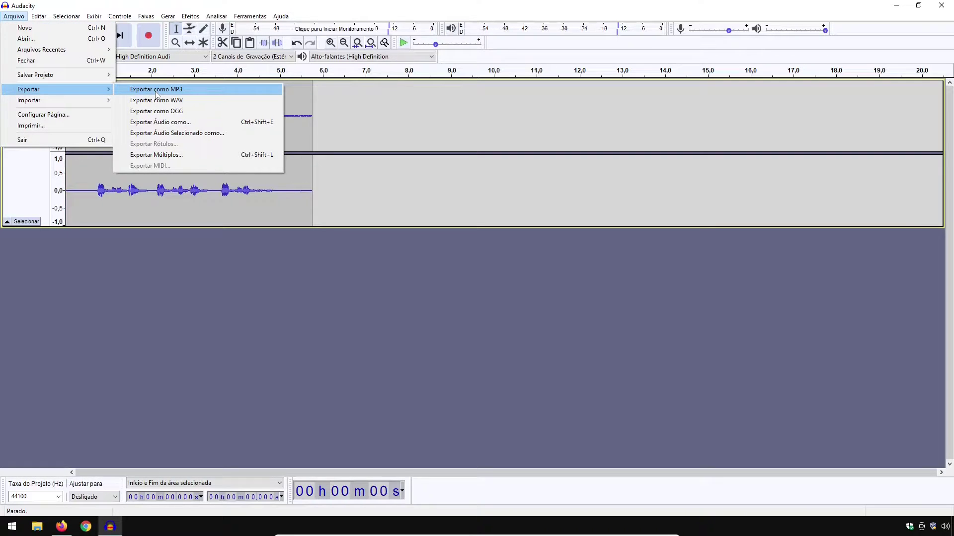
pyautogui.click(345, 139)
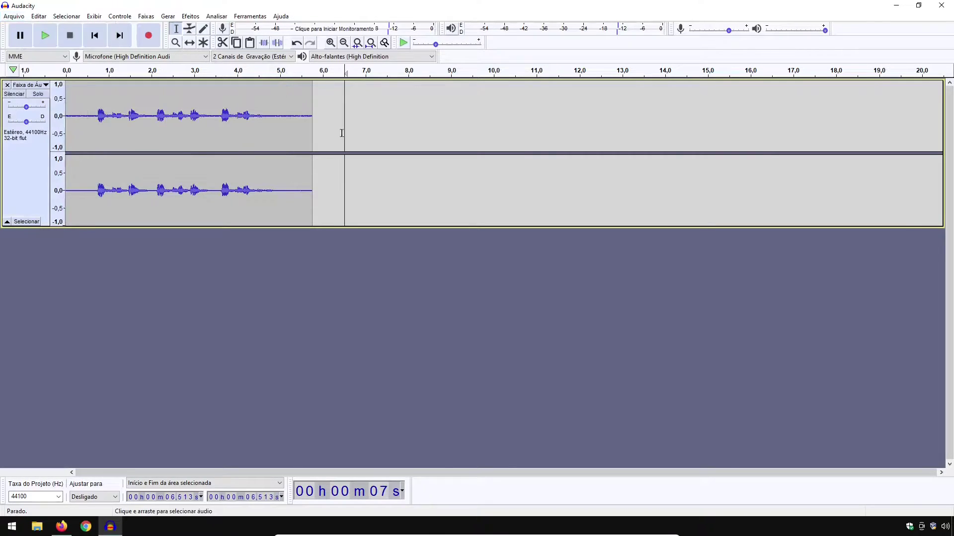
pyautogui.click(262, 131)
pyautogui.moveTo(274, 127); pyautogui.dragTo(308, 129)
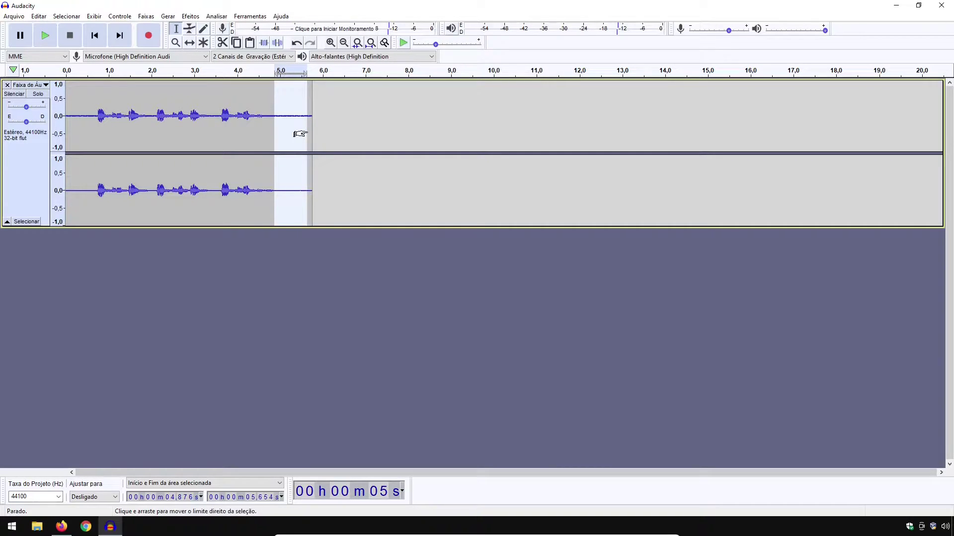
pyautogui.press('Delete')
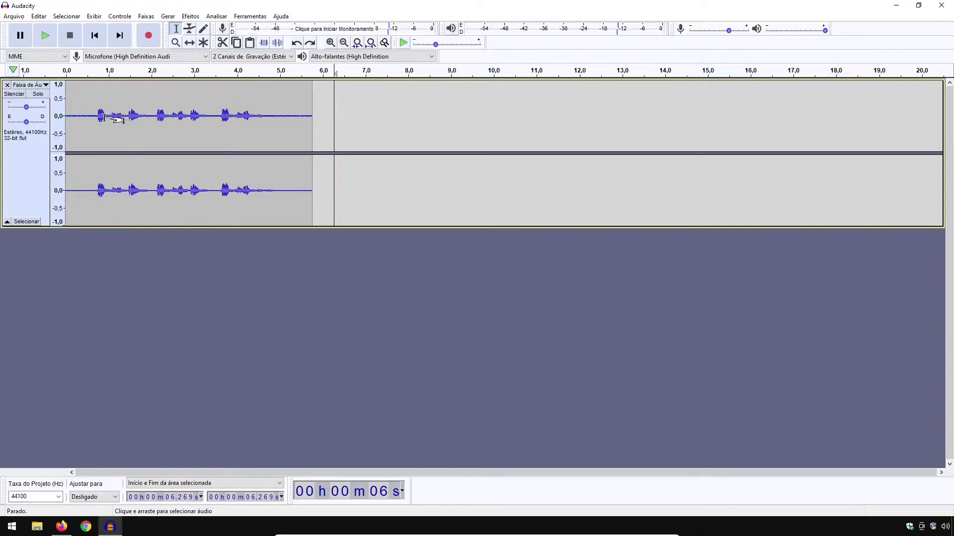
pyautogui.click(336, 127)
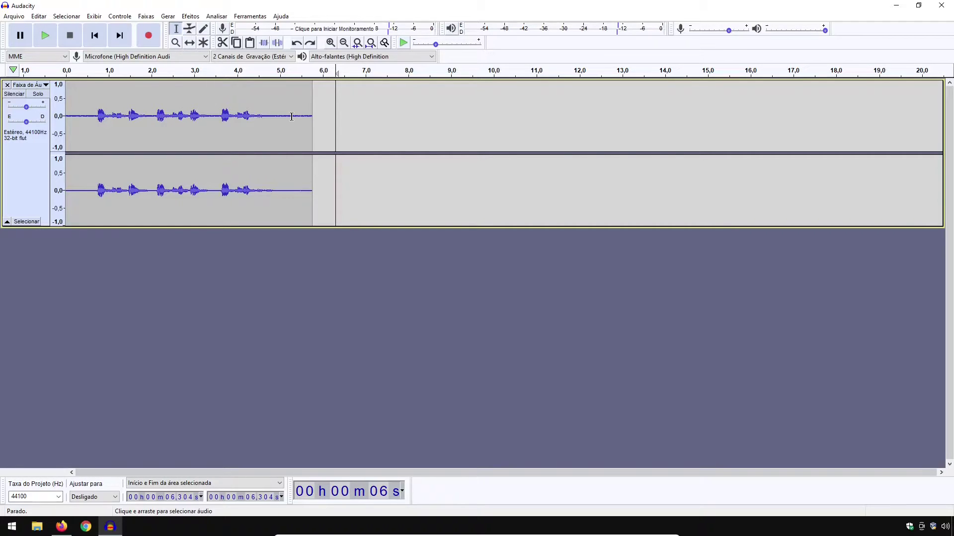
# - Capture a noise profile for Noise Reduction from the silent stretch between about 4.6 and 5.7 seconds
pyautogui.moveTo(264, 125); pyautogui.dragTo(308, 128)
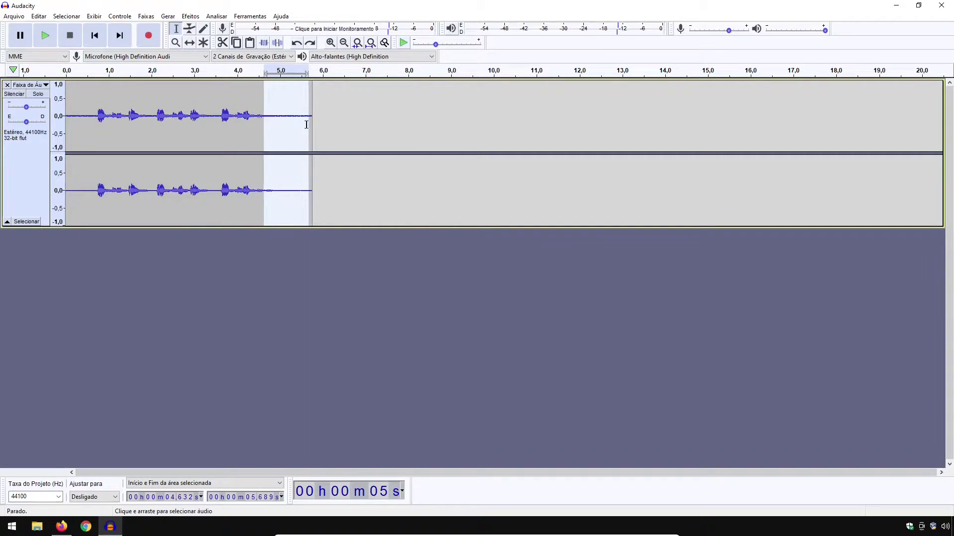
pyautogui.click(190, 16)
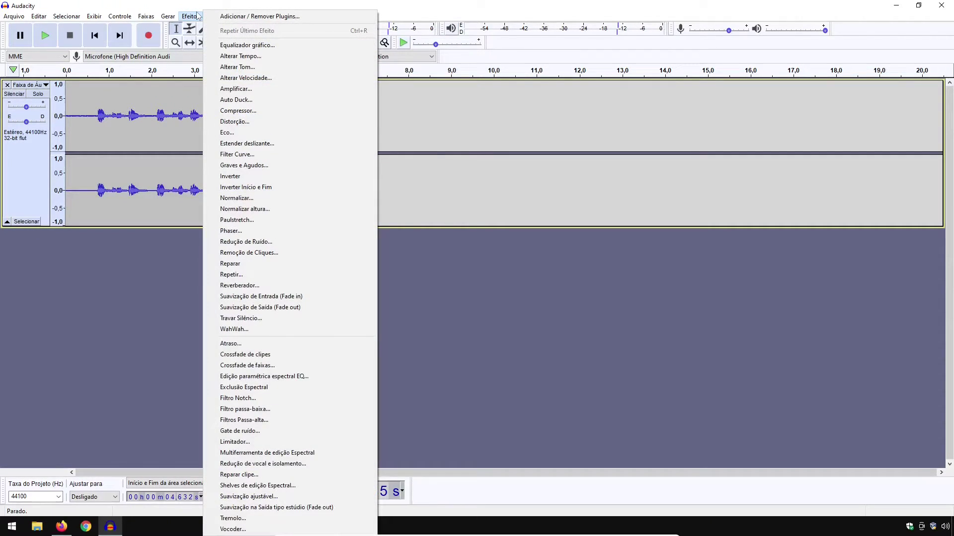
pyautogui.click(277, 243)
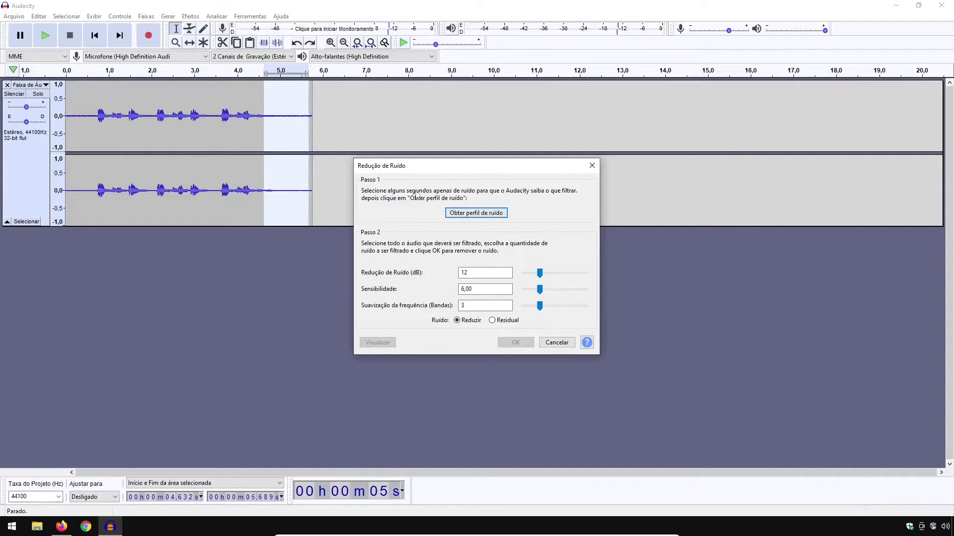
pyautogui.click(479, 213)
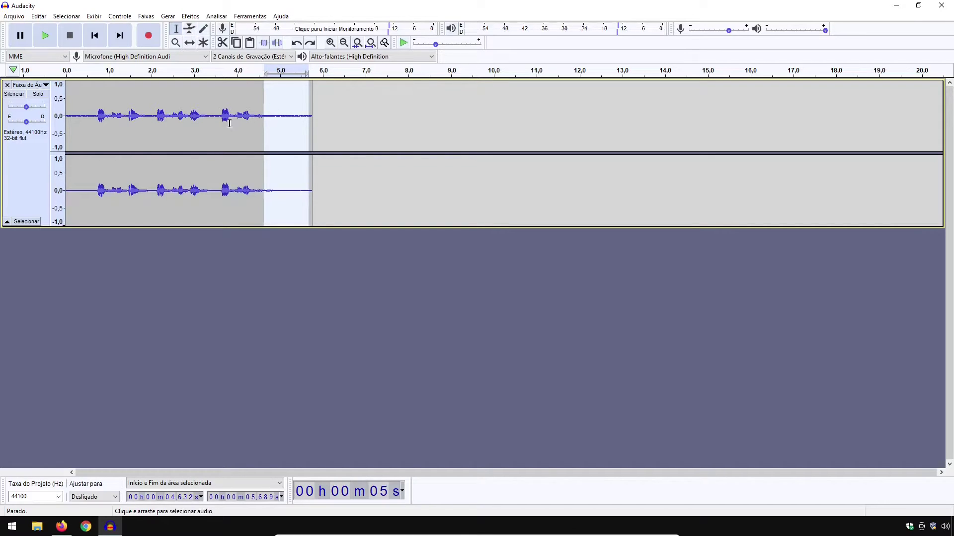
# - Apply Noise Reduction to the whole recording with 12 dB reduction, sensitivity 6,00 and 3 frequency smoothing bands, and deselect the clip
pyautogui.doubleClick(175, 123)
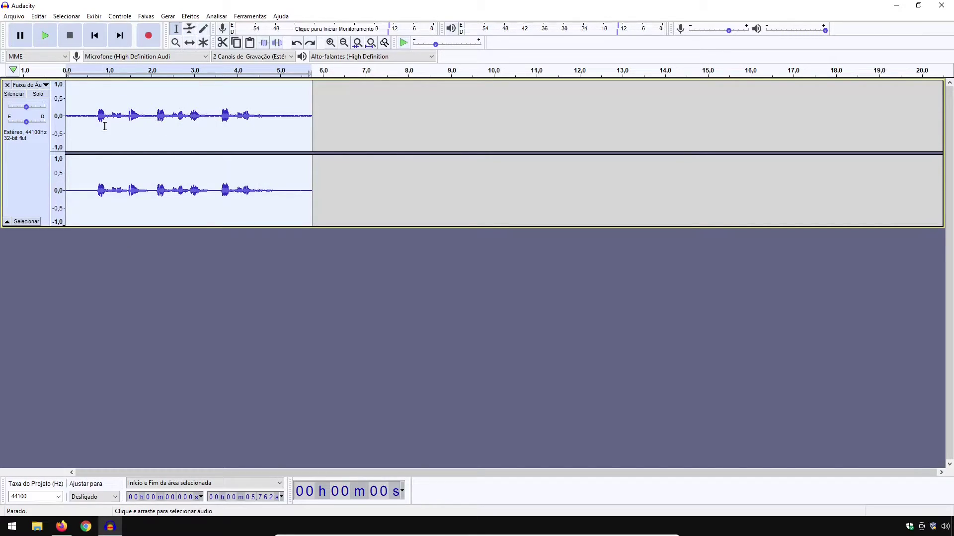
pyautogui.click(195, 17)
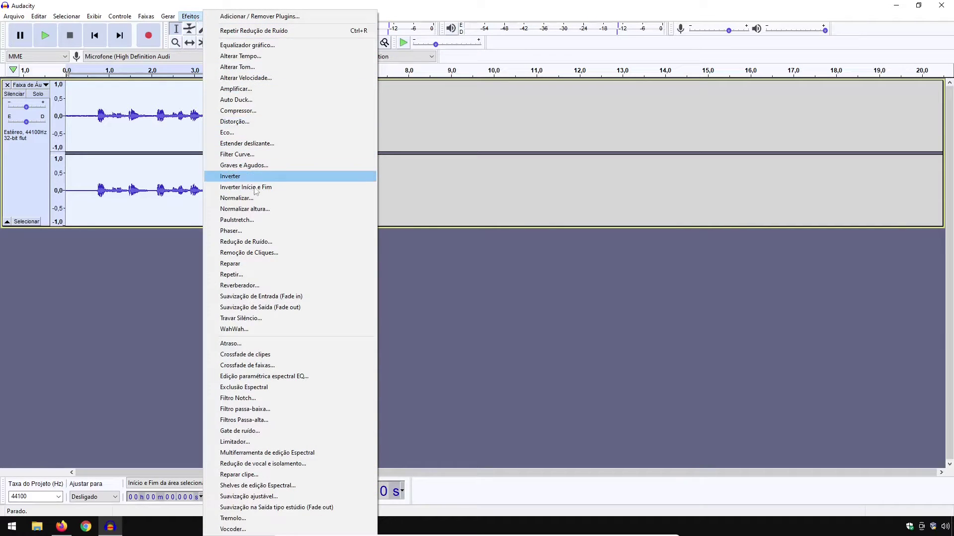
pyautogui.click(255, 243)
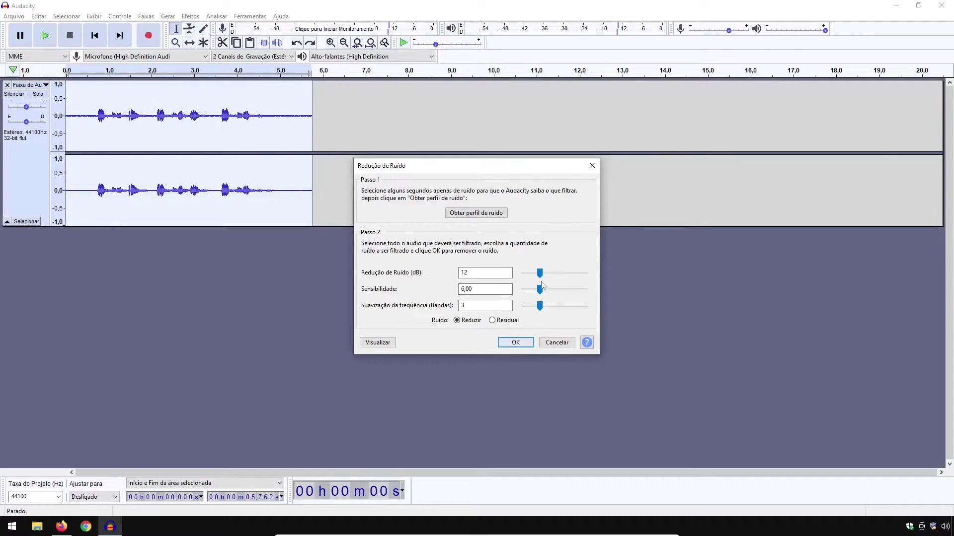
pyautogui.click(516, 343)
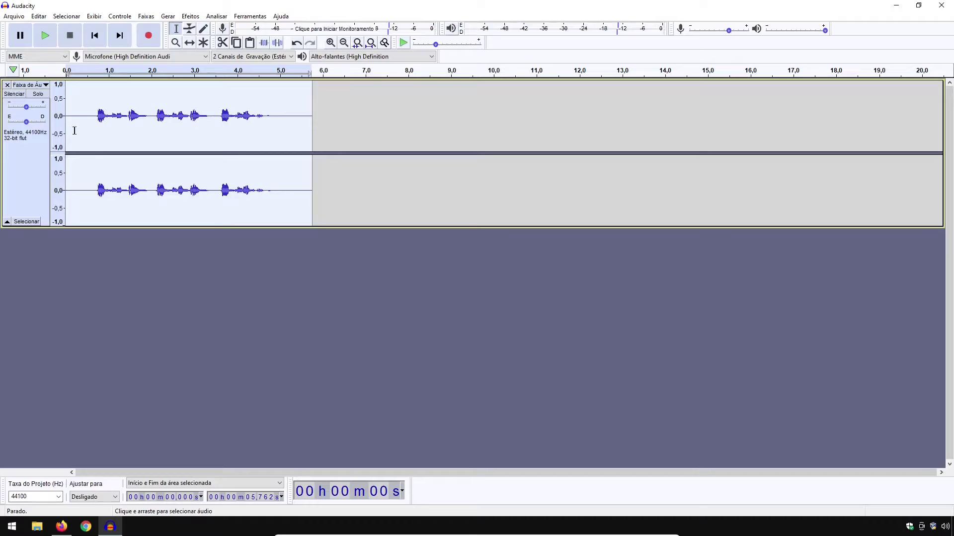
pyautogui.moveTo(71, 133); pyautogui.dragTo(66, 133)
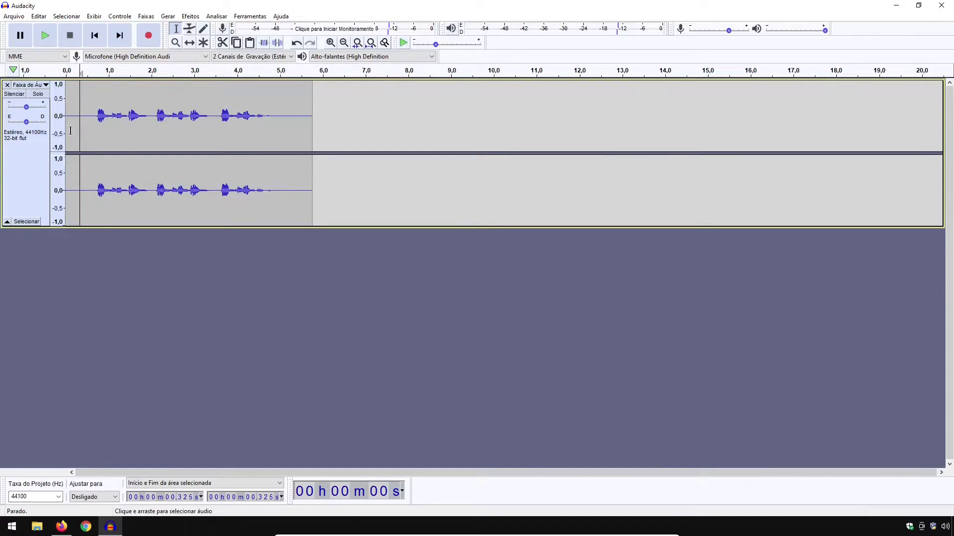
# - Play back the noise-reduced clip from about 0.06 seconds
pyautogui.click(69, 132)
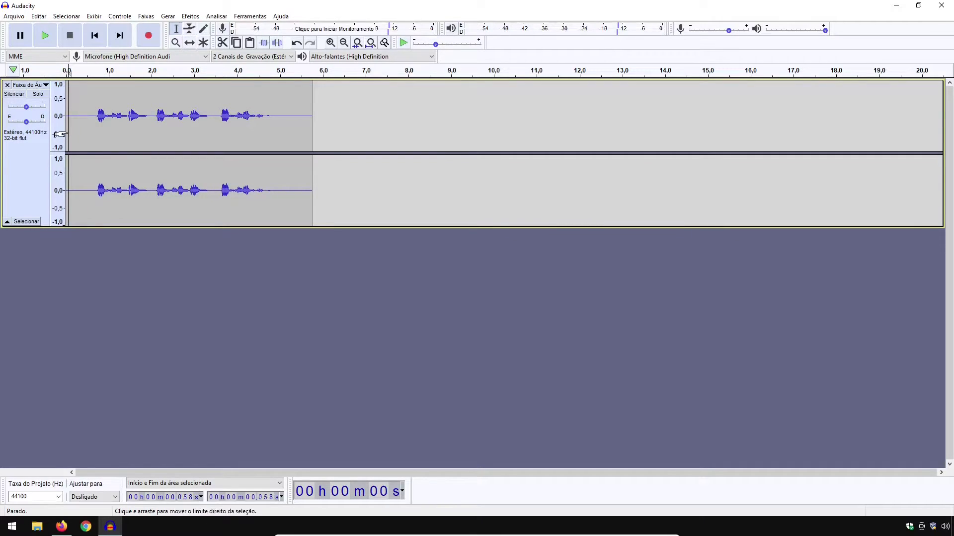
pyautogui.click(46, 43)
# - Normalize the whole recording to a -1,0 dB peak with DC offset removed, and play it back from near the start
pyautogui.doubleClick(238, 130)
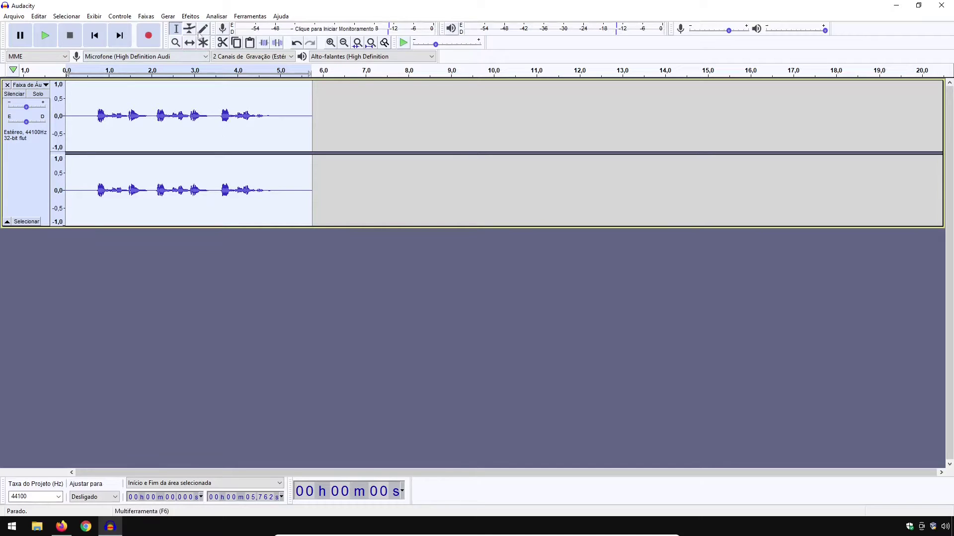
pyautogui.click(191, 15)
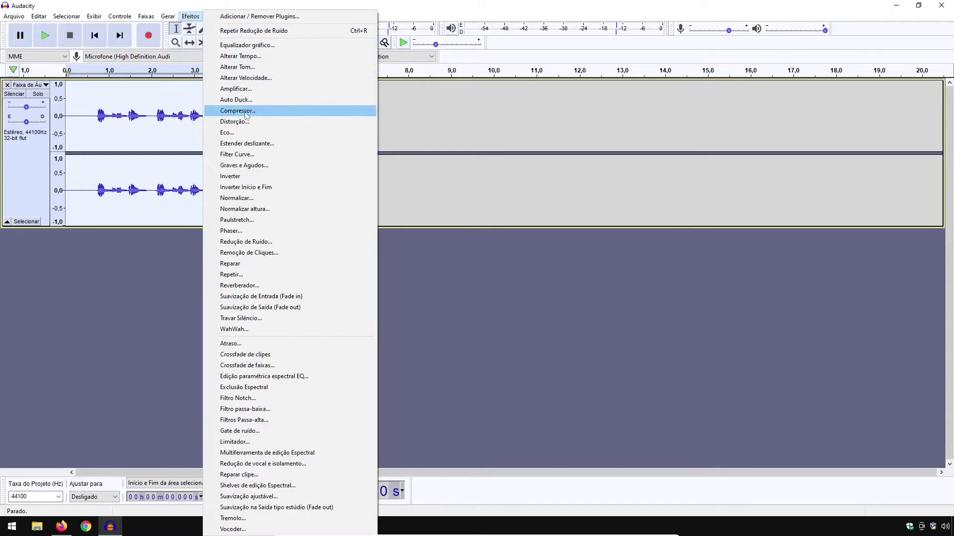
pyautogui.click(248, 198)
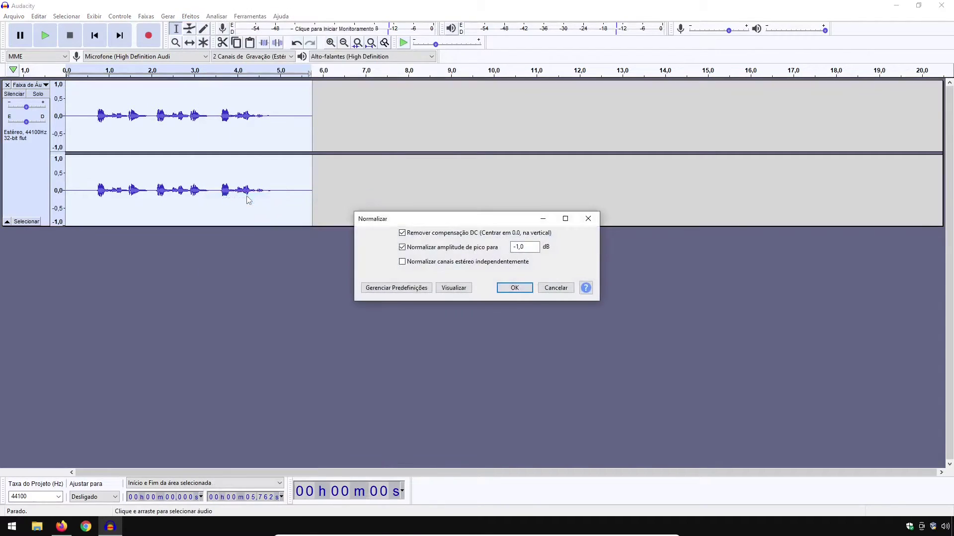
pyautogui.click(514, 288)
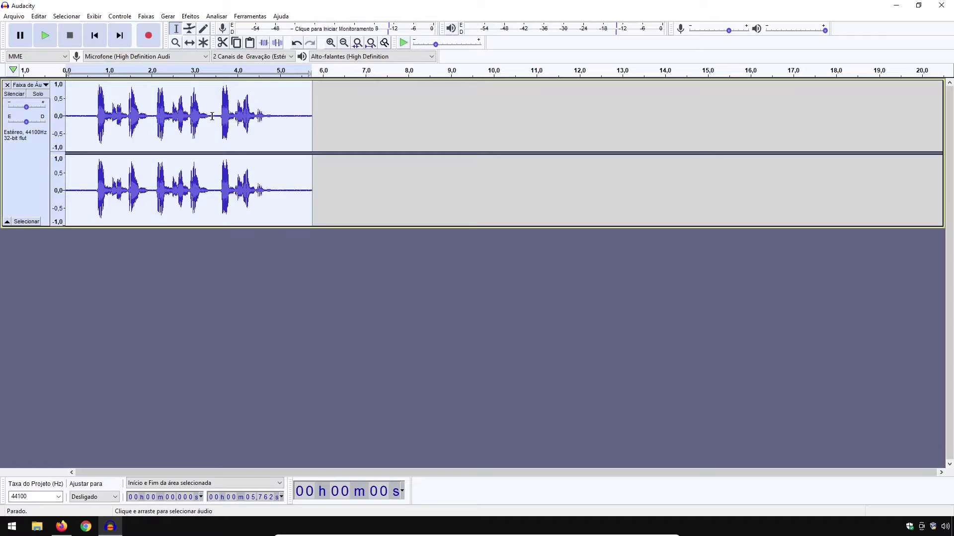
pyautogui.click(73, 123)
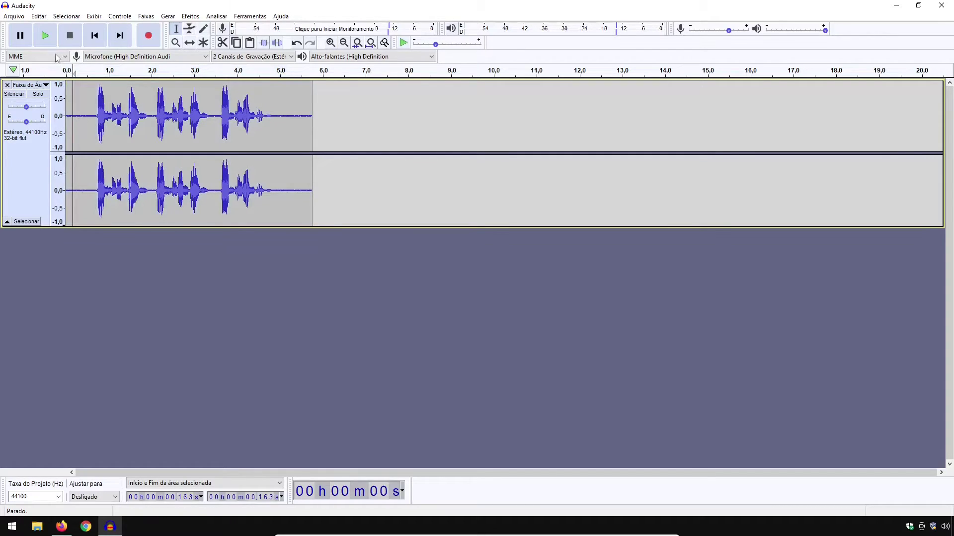
pyautogui.click(45, 36)
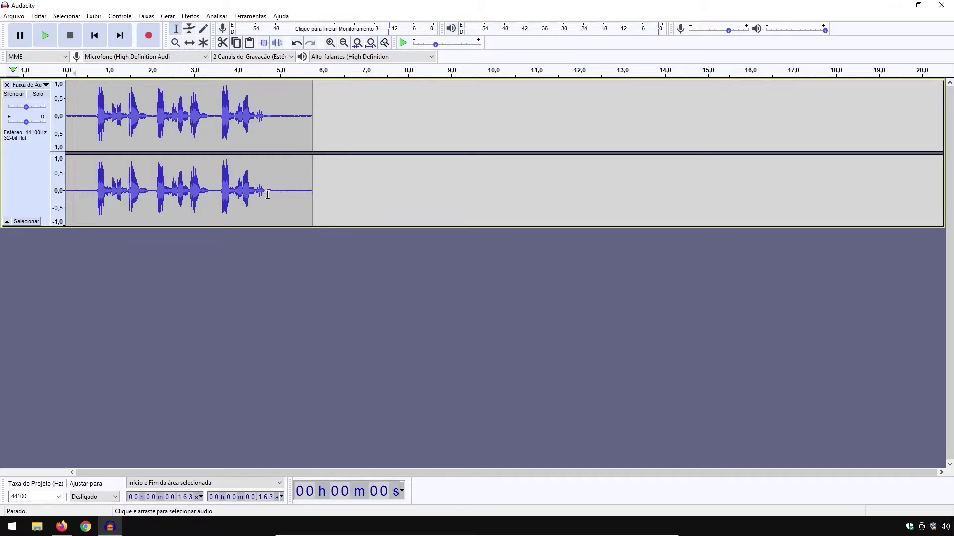
# - Capture a new noise profile for Noise Reduction from the silent stretch between about 4.8 and 5.7 seconds
pyautogui.moveTo(270, 194); pyautogui.dragTo(309, 200)
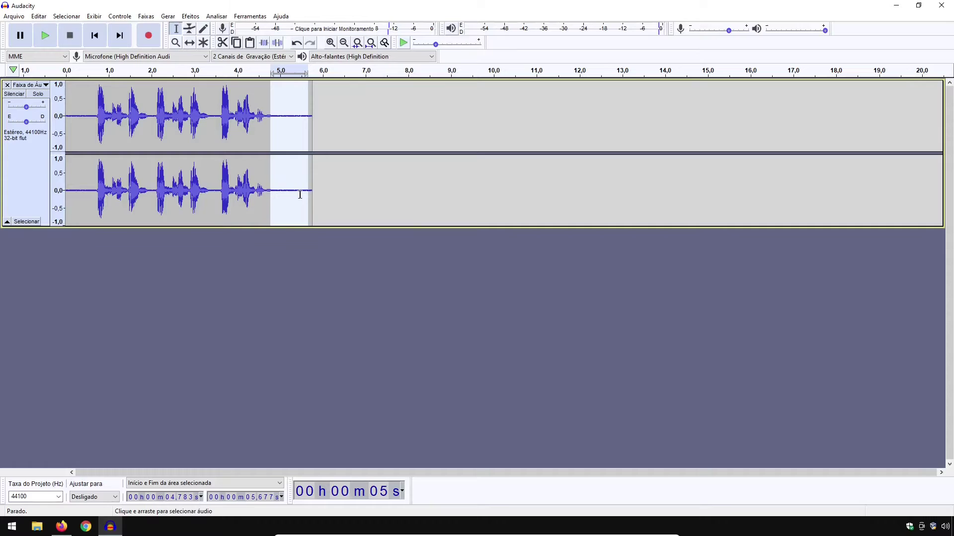
pyautogui.click(189, 15)
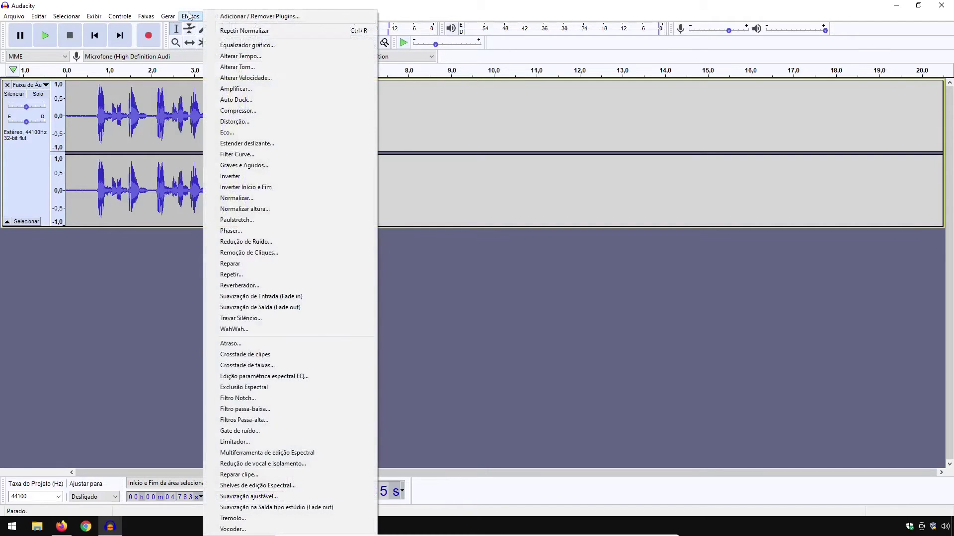
pyautogui.click(248, 242)
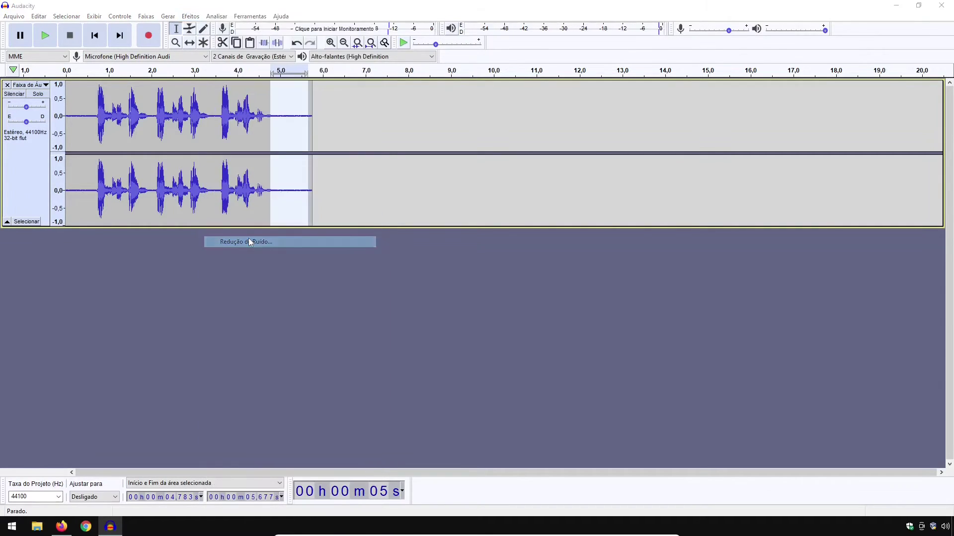
pyautogui.click(458, 213)
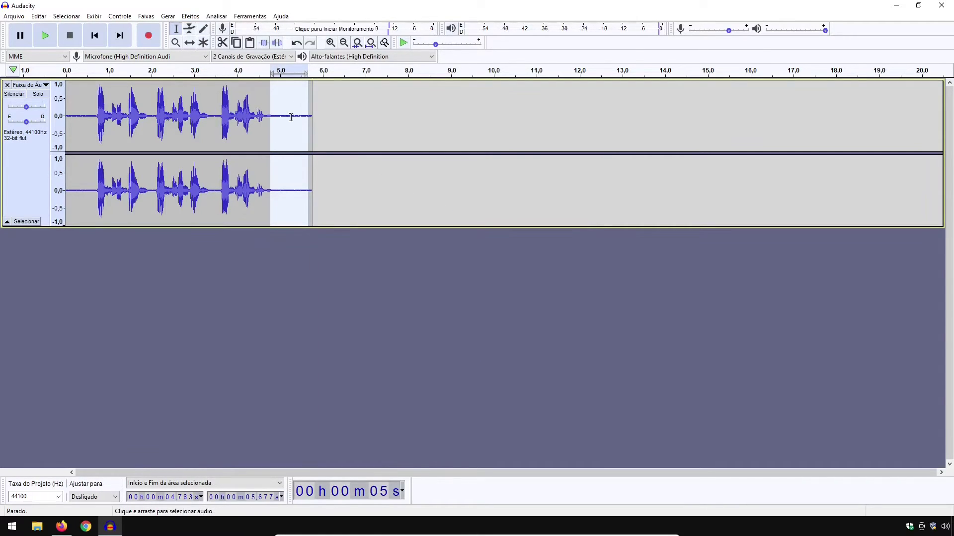
# - Apply Noise Reduction to the entire normalized clip with 12 dB, sensitivity 6,00 and 3 smoothing bands, and play back the result
pyautogui.doubleClick(256, 119)
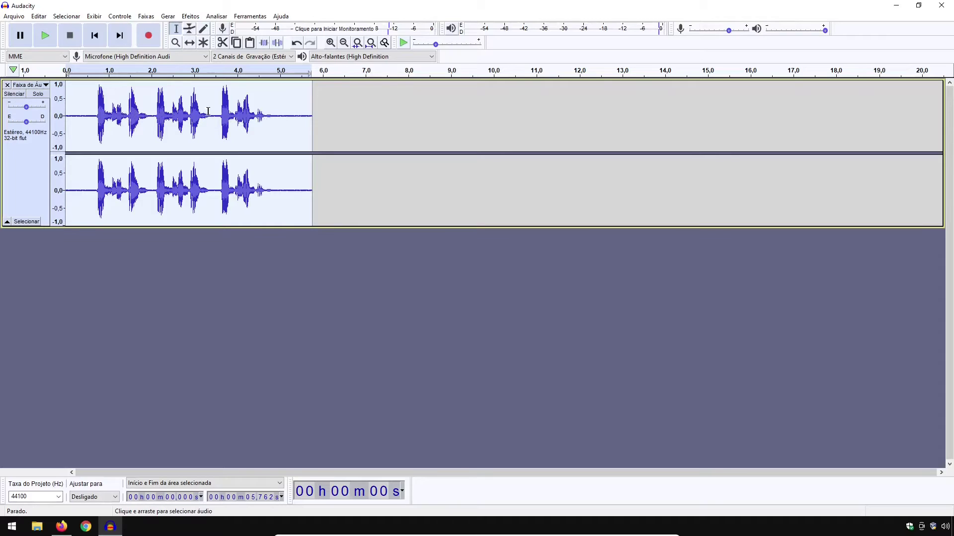
pyautogui.click(191, 17)
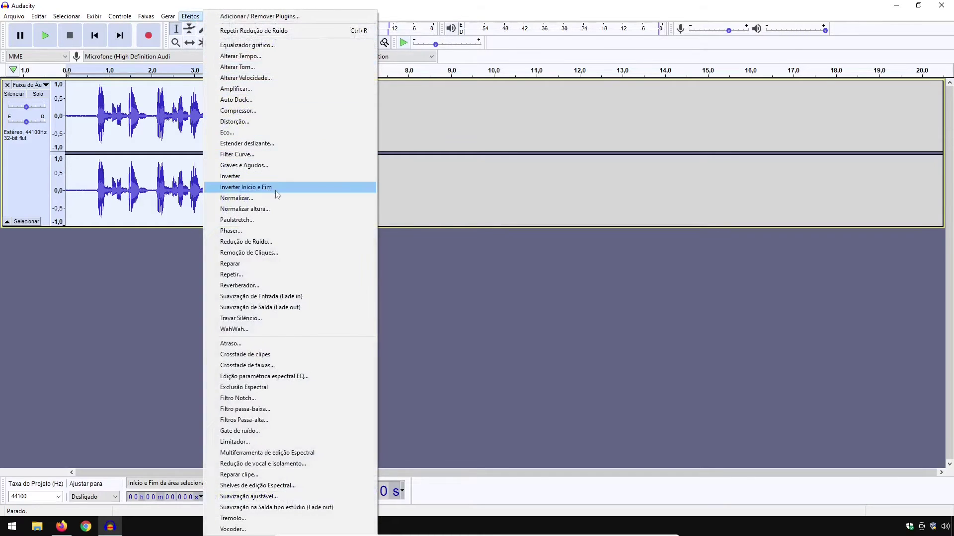
pyautogui.click(276, 243)
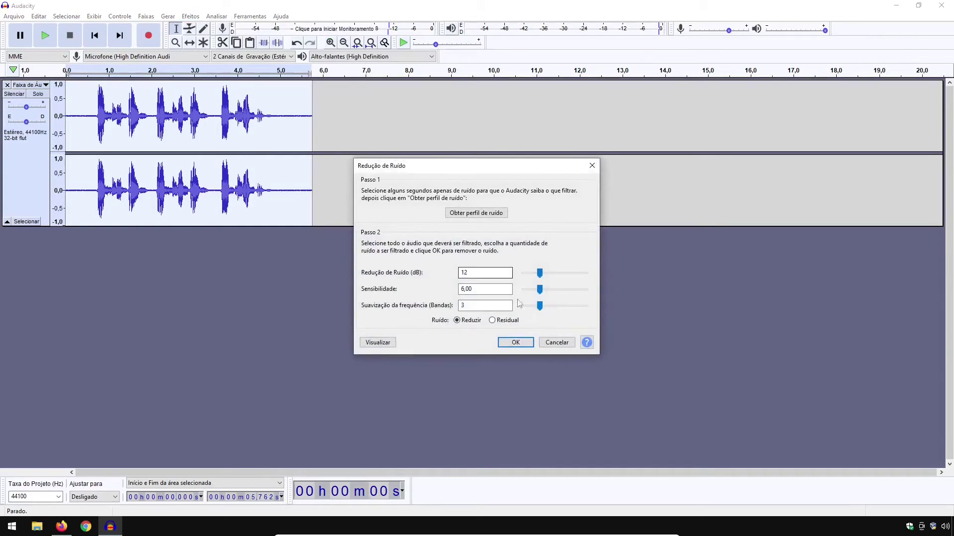
pyautogui.click(516, 343)
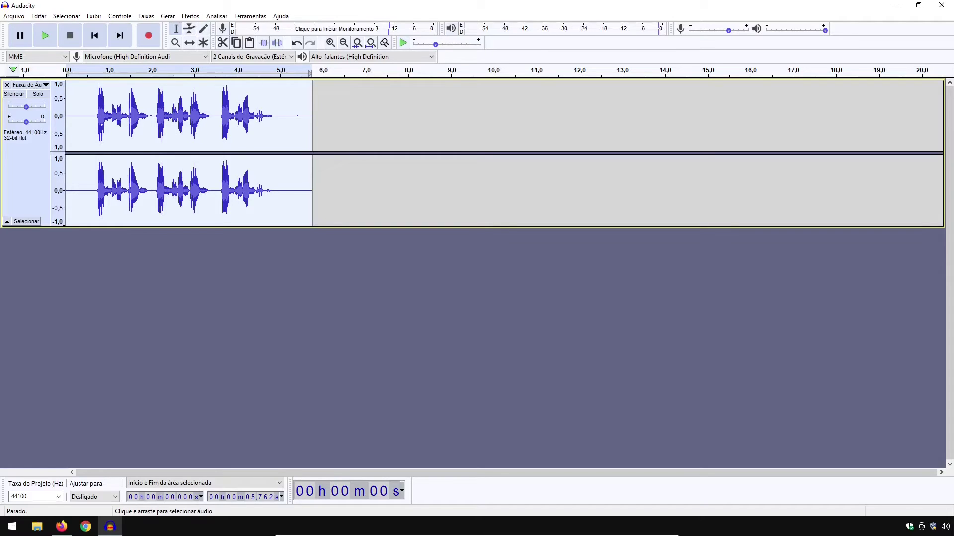
pyautogui.click(70, 128)
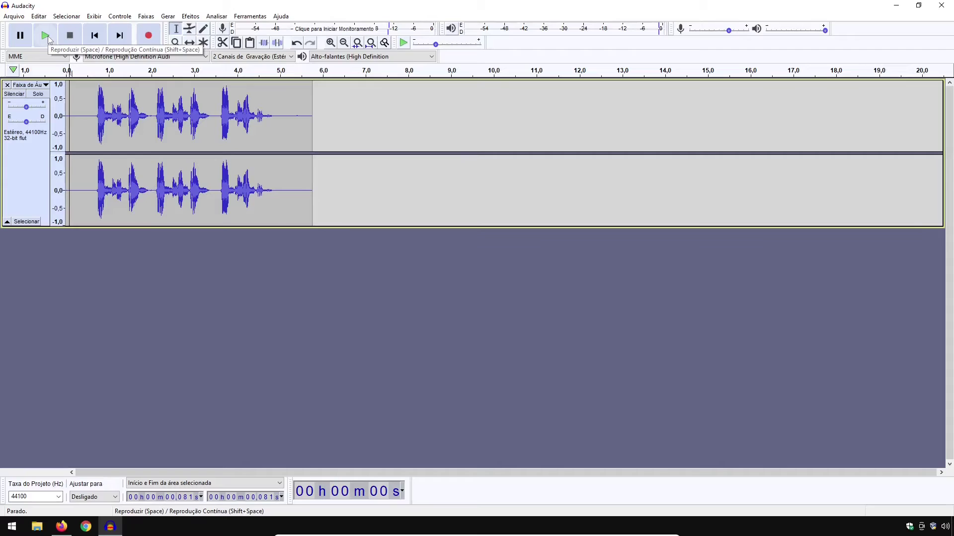
pyautogui.click(49, 38)
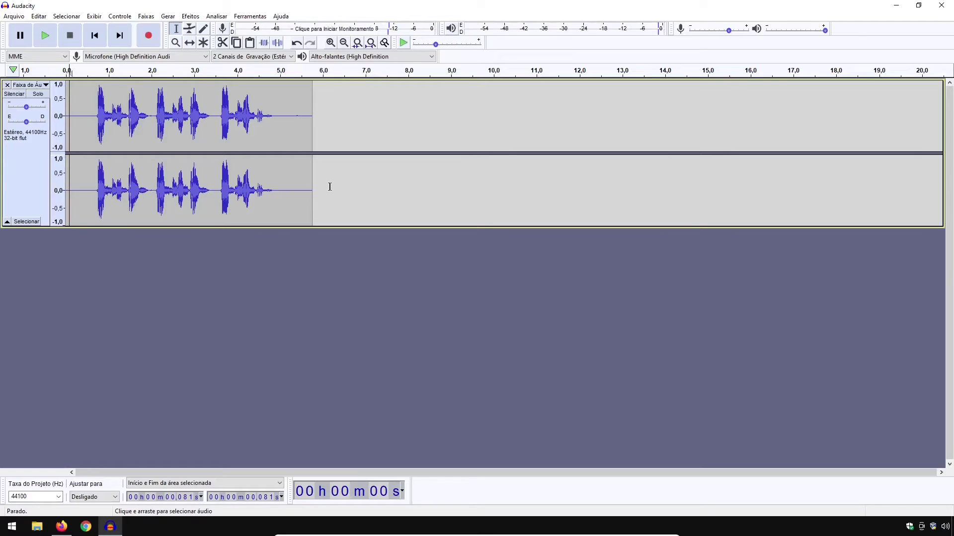
# - Start the Bass and Treble effect on the whole clip, set the bass to 11,0 dB and preview the sound
pyautogui.doubleClick(272, 183)
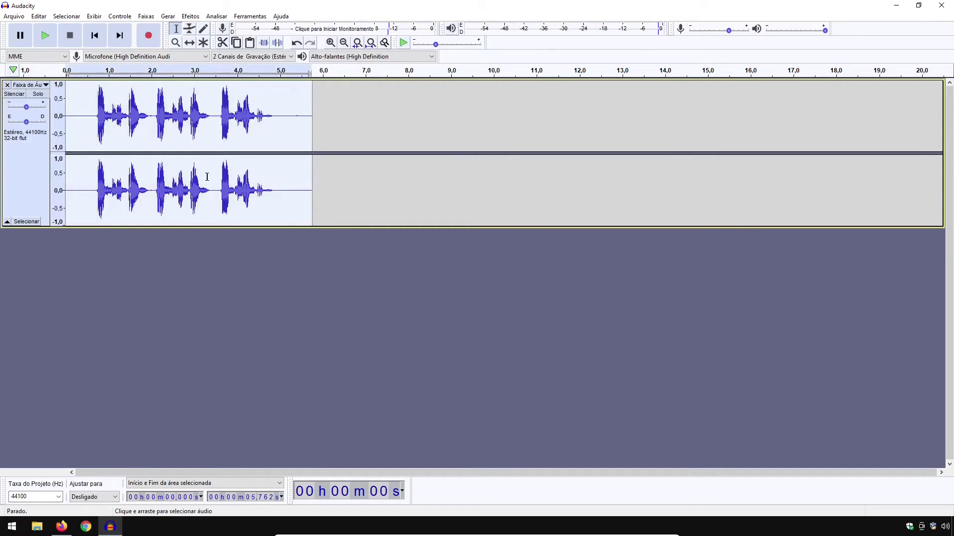
pyautogui.click(190, 19)
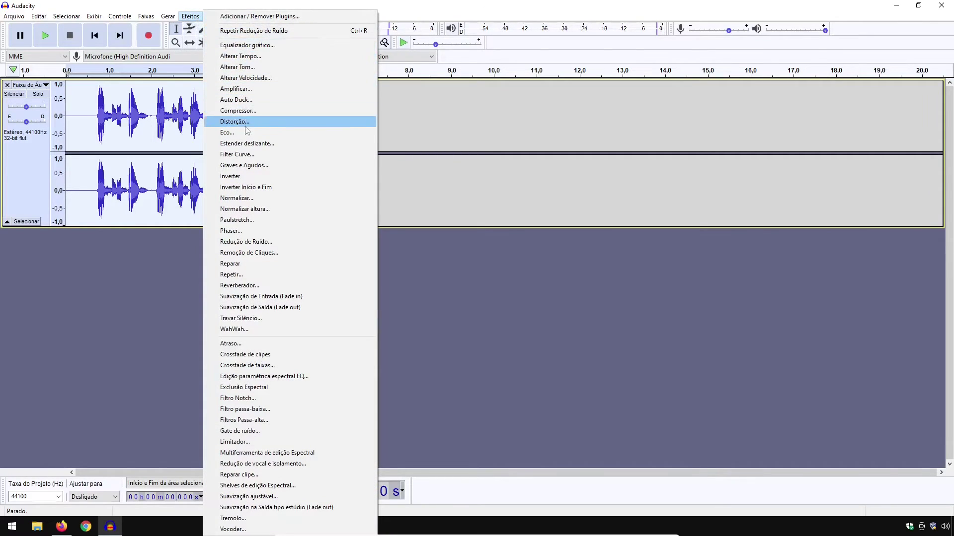
pyautogui.click(247, 166)
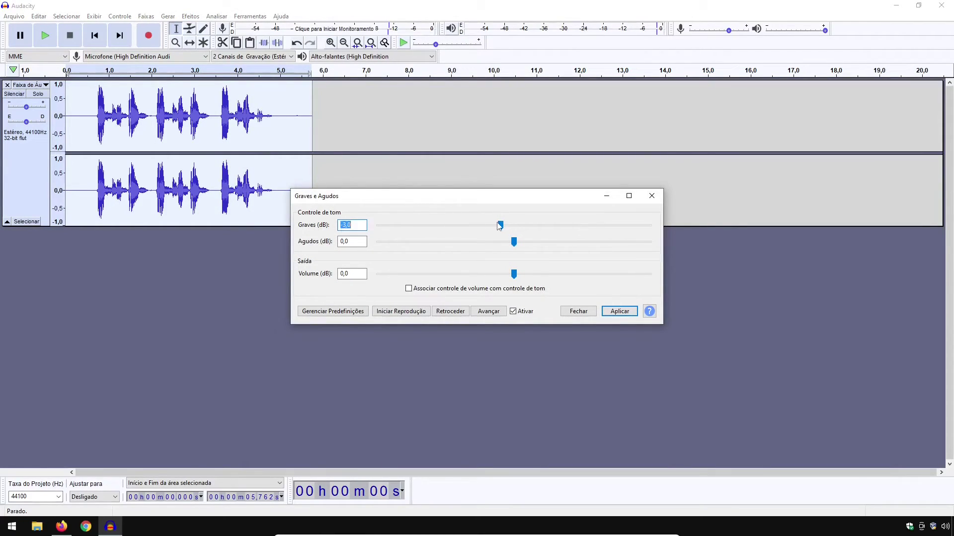
pyautogui.moveTo(500, 226); pyautogui.dragTo(564, 230)
pyautogui.click(411, 311)
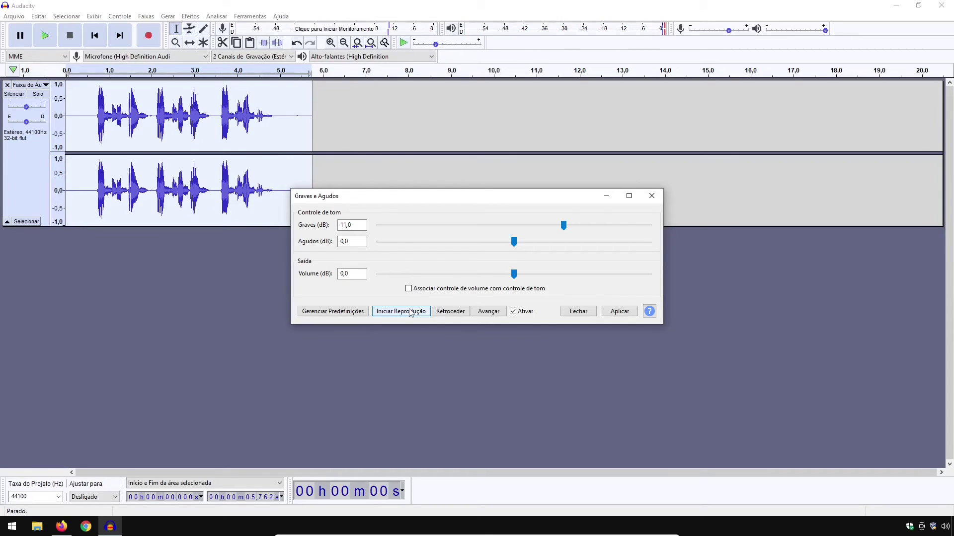
# - Set the bass to 4,0 dB, preview it, and apply the Bass and Treble effect to the clip
pyautogui.moveTo(563, 227); pyautogui.dragTo(530, 231)
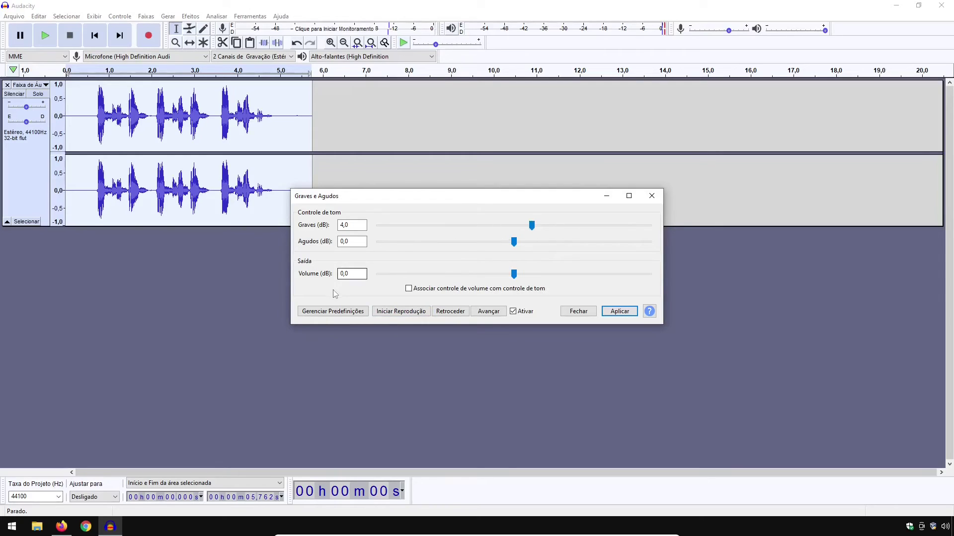
pyautogui.click(403, 311)
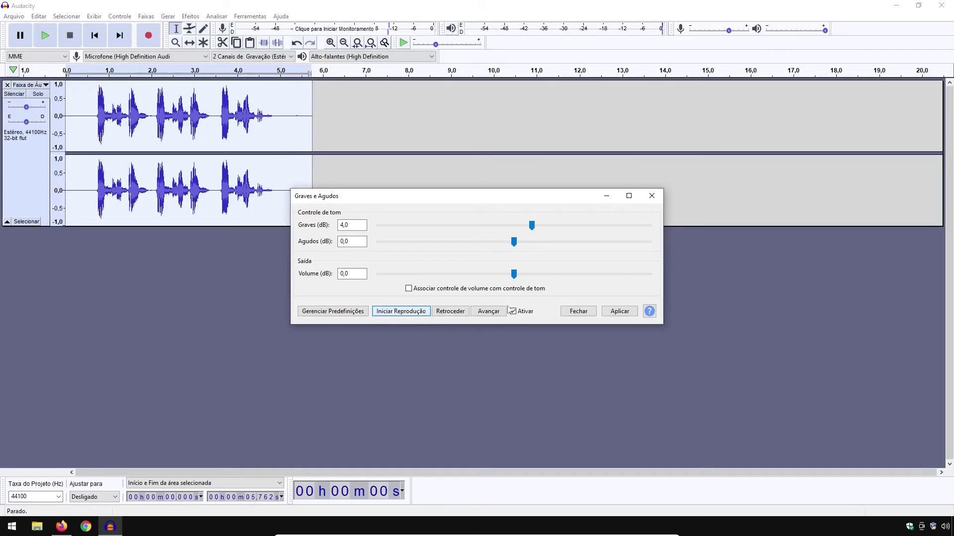
pyautogui.click(623, 311)
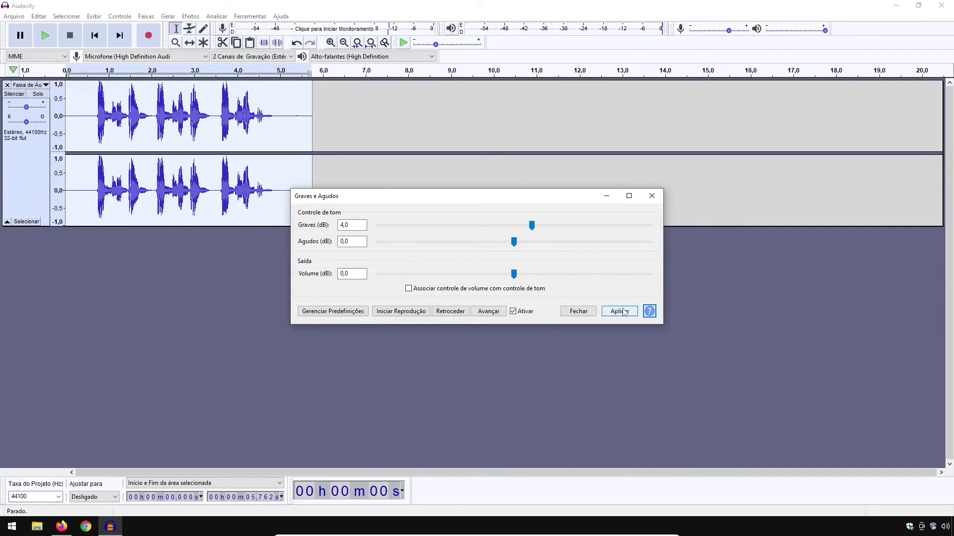
pyautogui.click(581, 311)
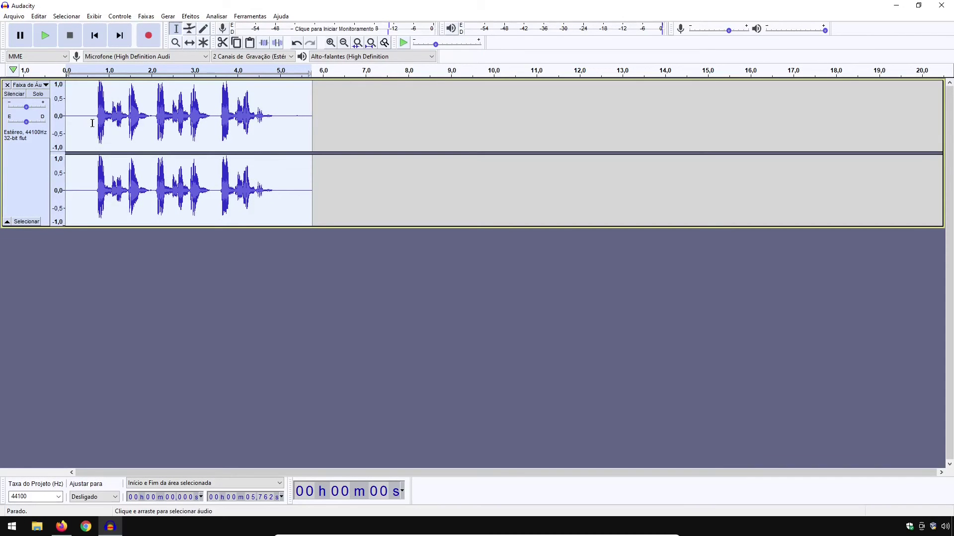
# - Export the recording as an MP3 file, accepting the offered save settings
pyautogui.click(14, 16)
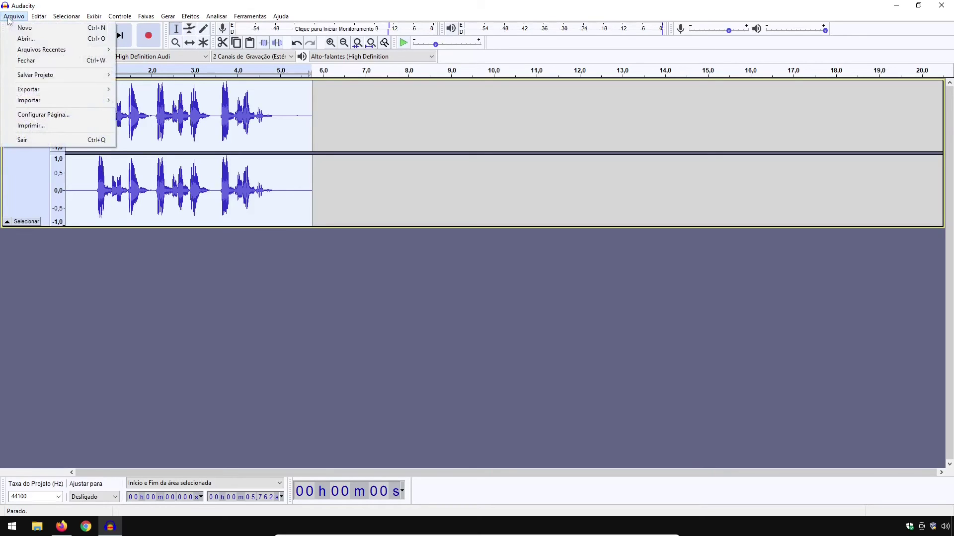
pyautogui.moveTo(41, 90)
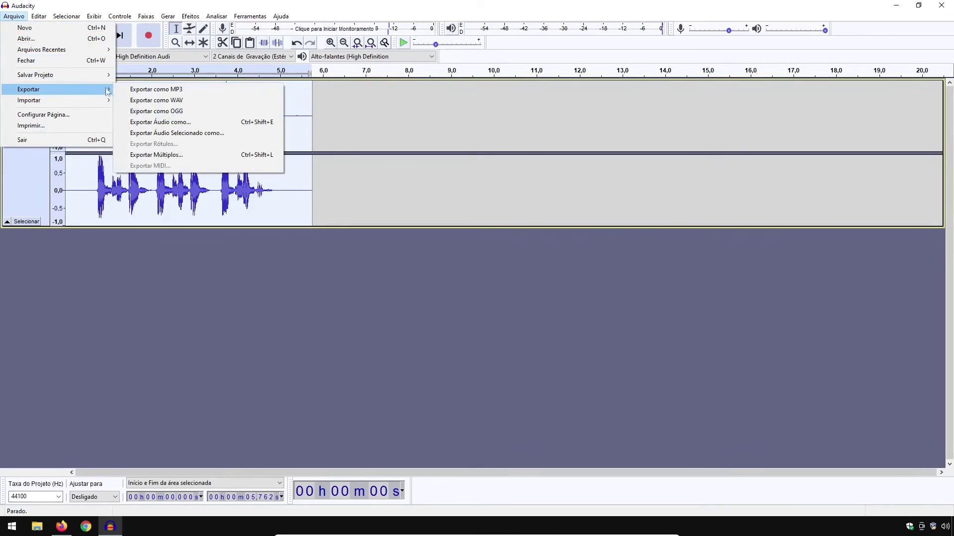
pyautogui.click(149, 91)
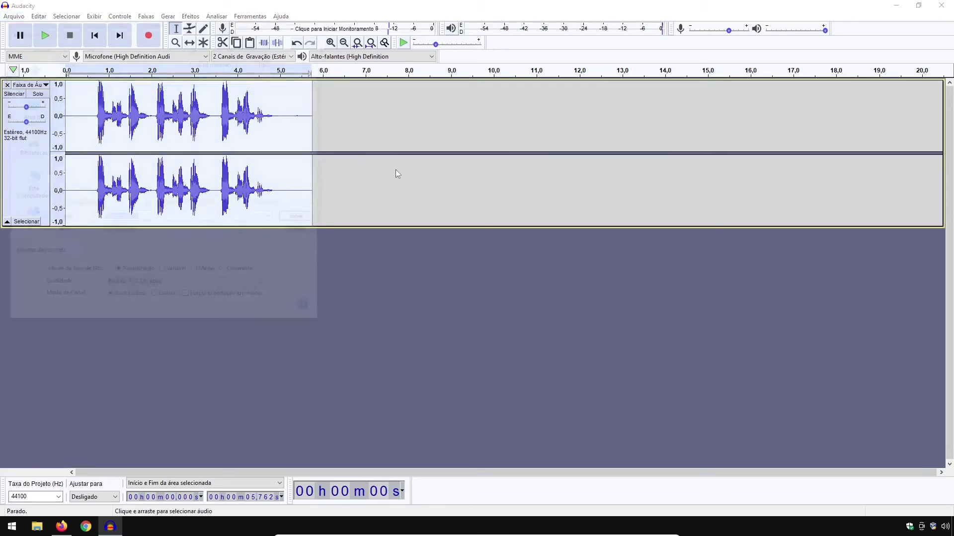
pyautogui.click(300, 219)
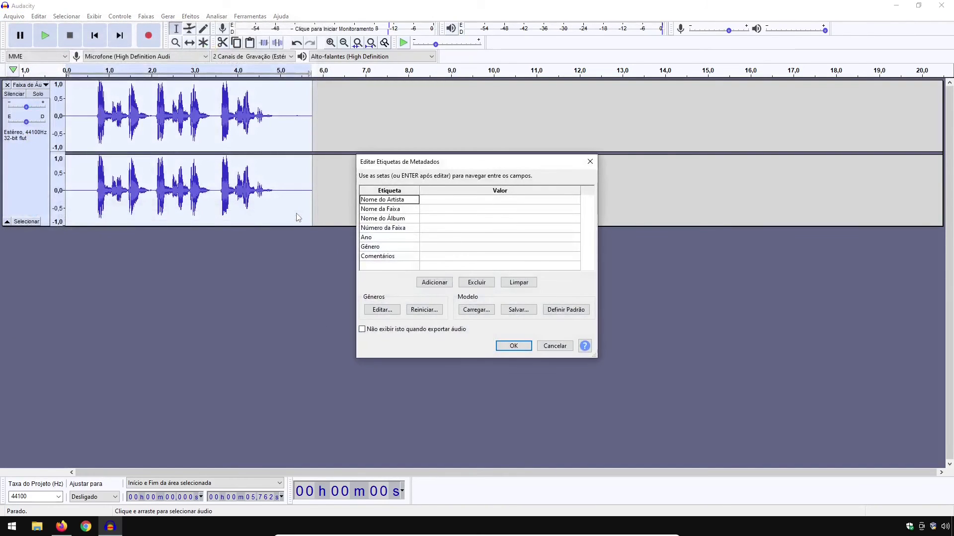